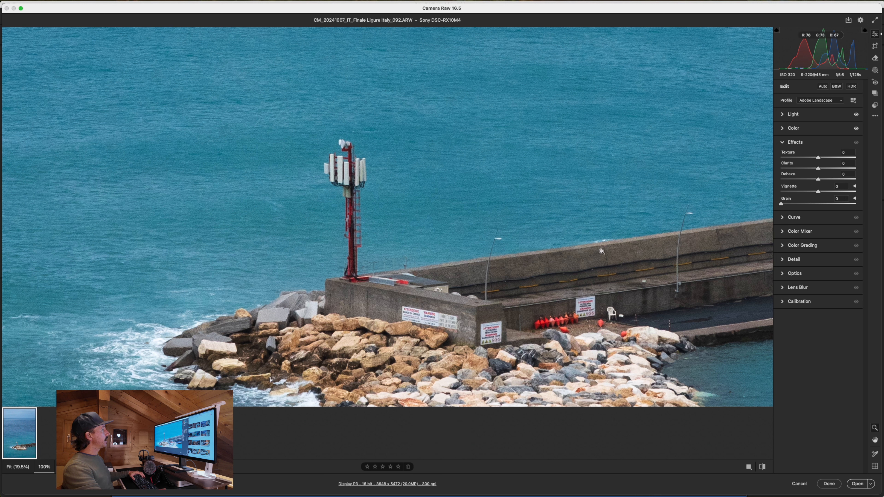
Shape the parametric tone curve with Highlights -4, Lights +6, Darks -3 and Shadows -2
left_click(783, 142)
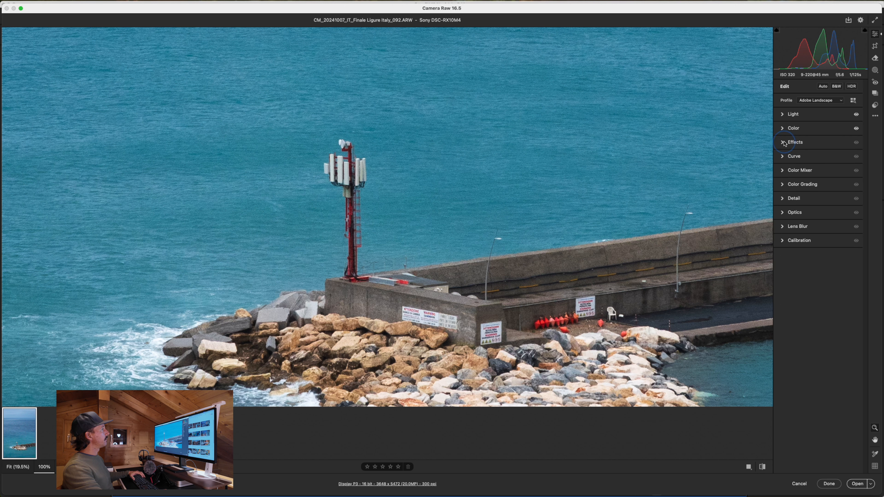
left_click(785, 157)
key("super+0")
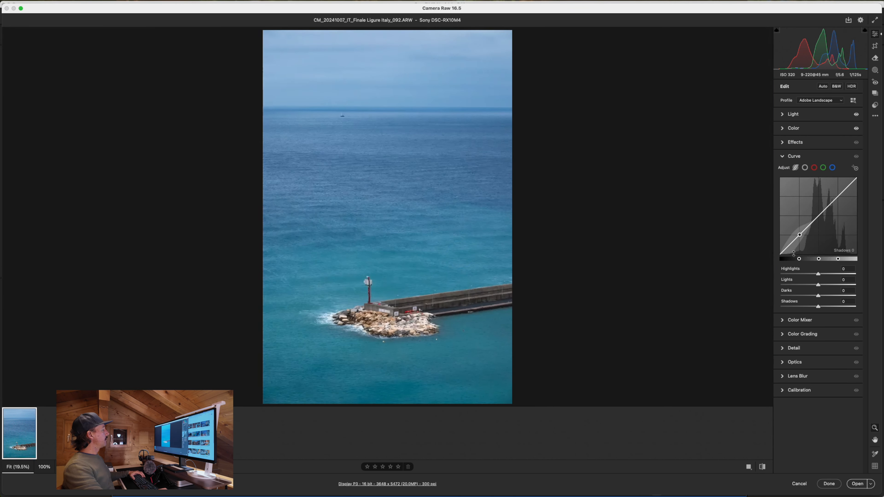
left_click_drag(799, 238, 799, 240)
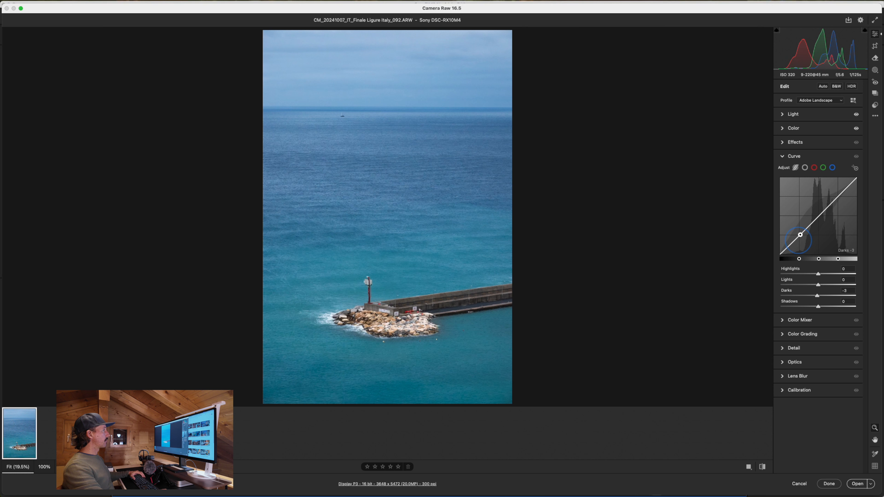
left_click_drag(840, 195, 837, 195)
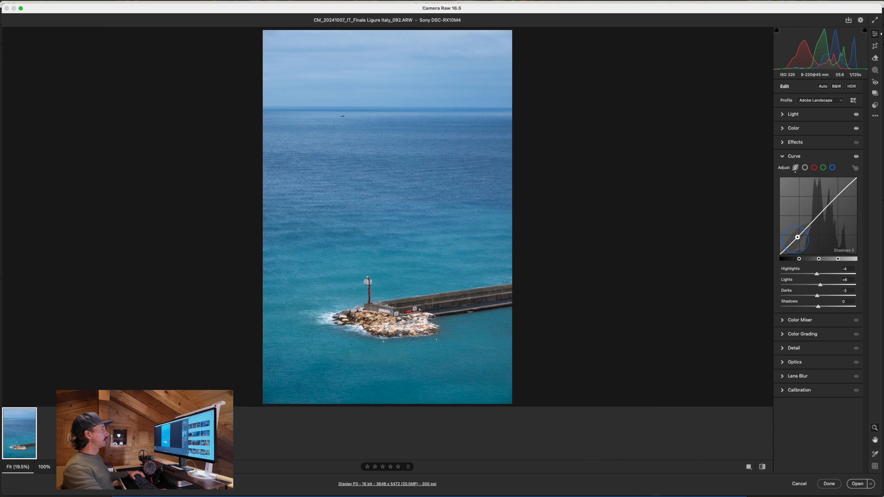
left_click_drag(796, 239, 796, 241)
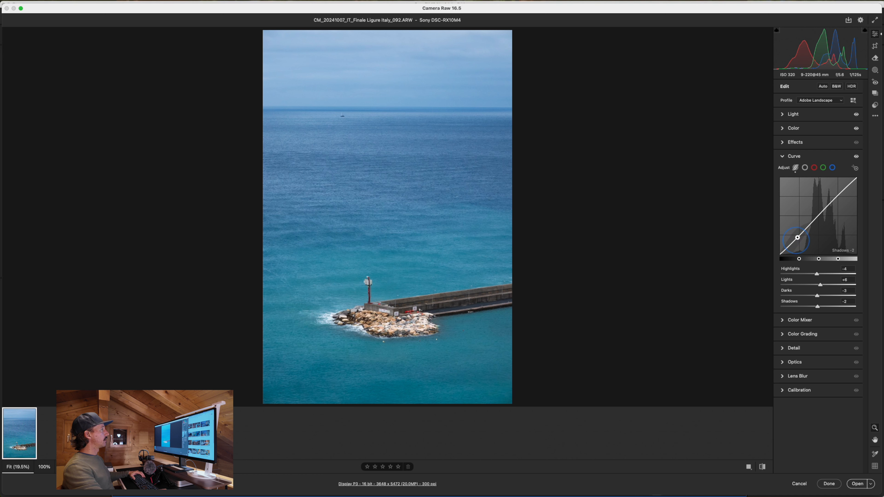
left_click(856, 158)
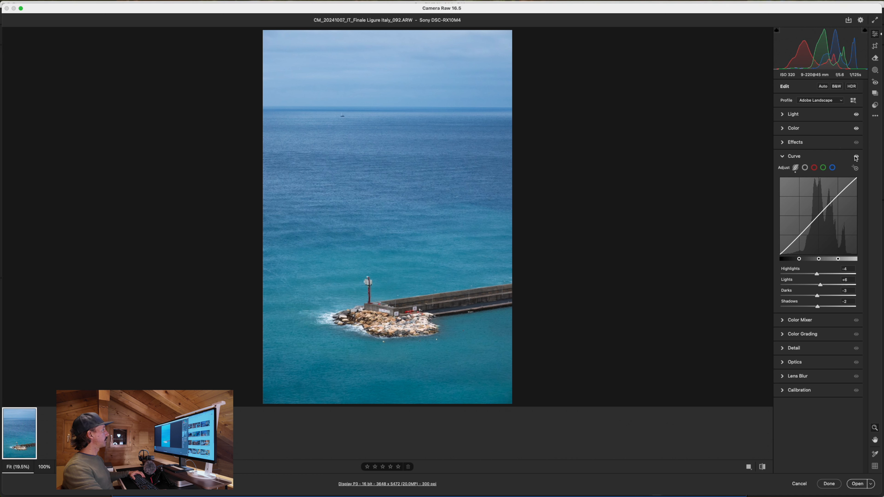
left_click_drag(780, 255, 780, 255)
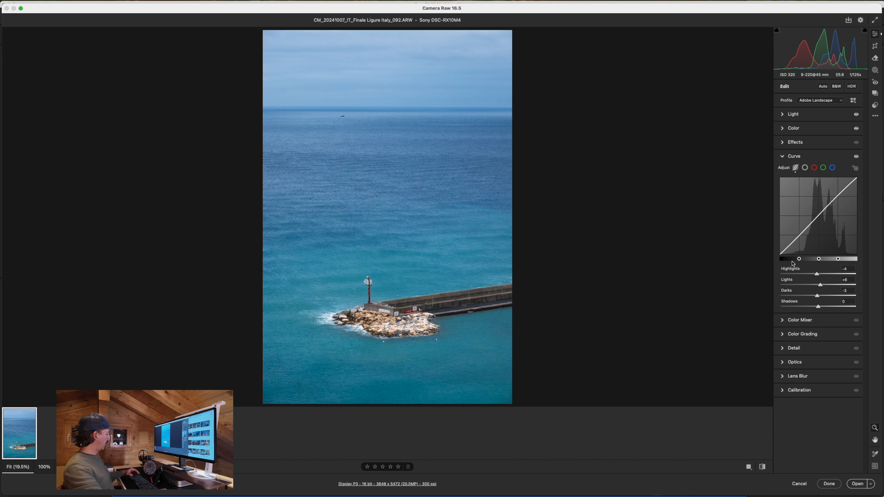
key("super+z")
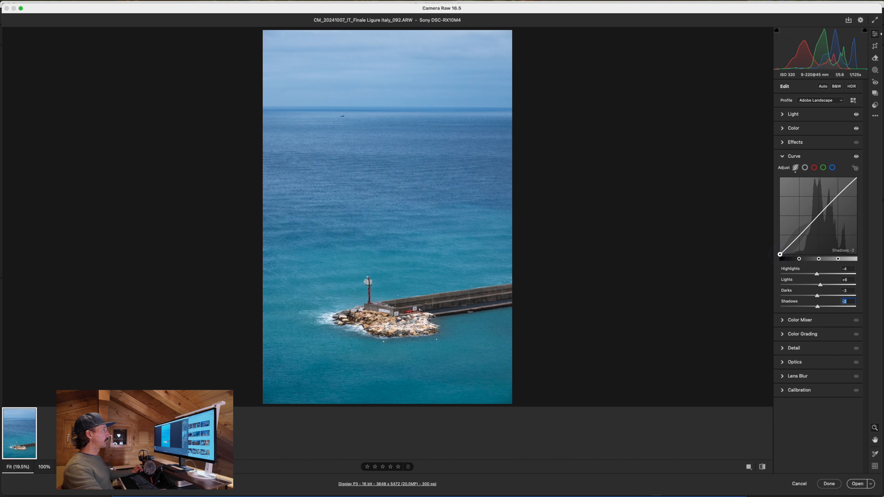
left_click_drag(776, 256, 778, 252)
key("super+z")
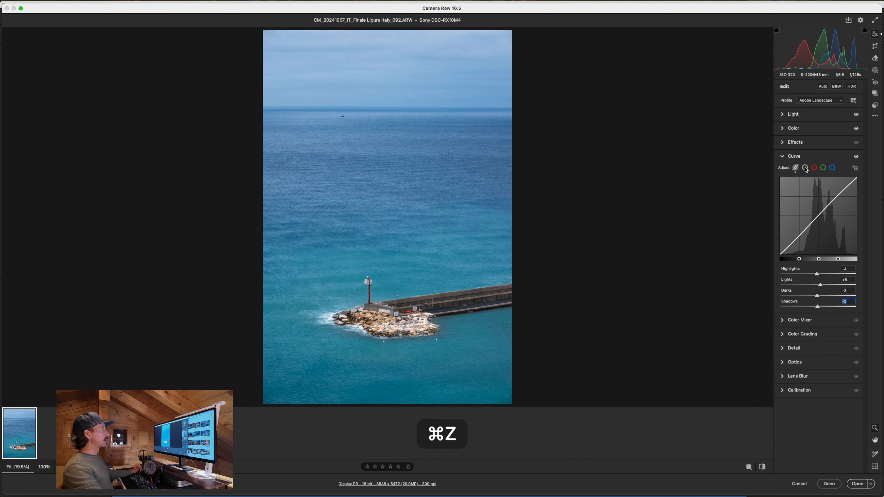
Lift the black point of the RGB point curve to an output of 5
left_click(805, 168)
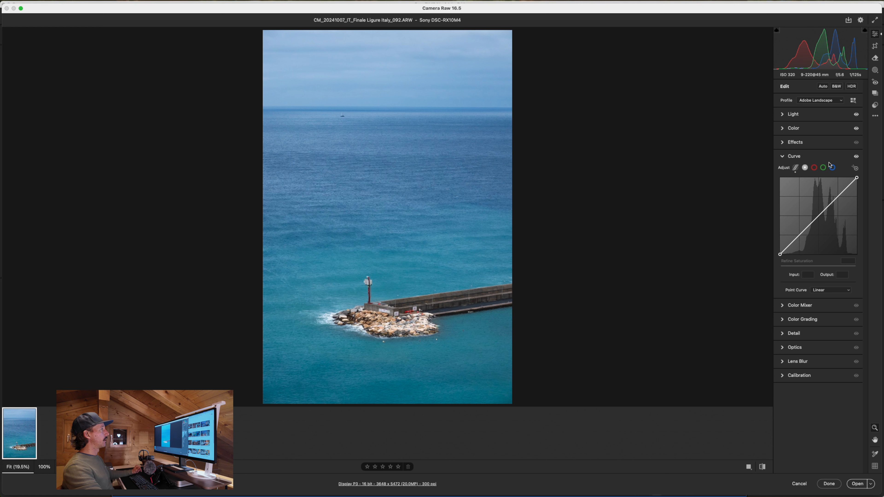
left_click(796, 168)
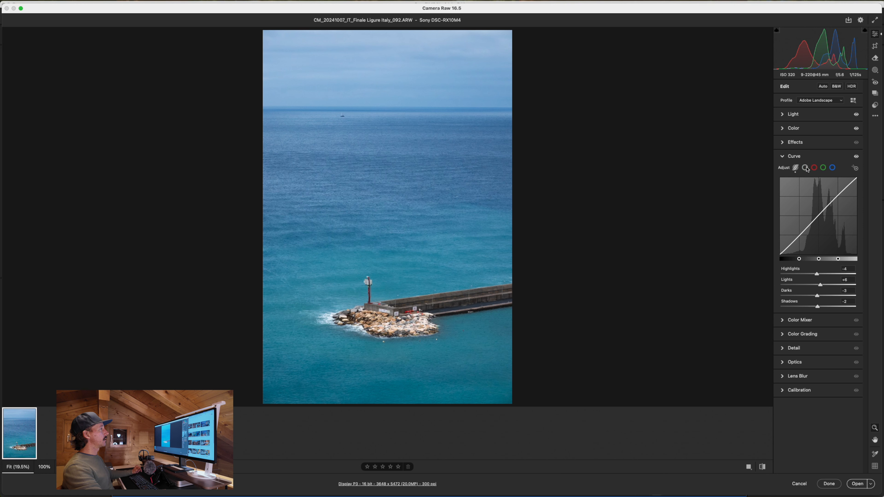
left_click(805, 168)
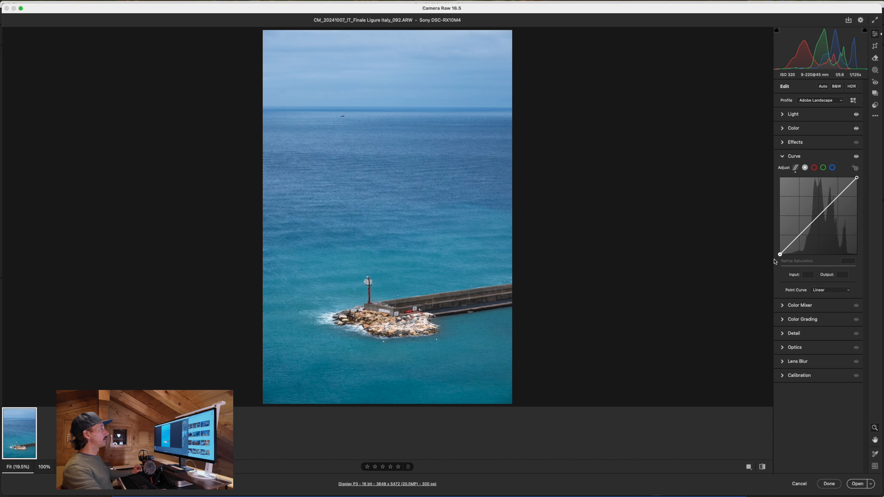
mouse_move(780, 255)
left_mouse_down()
mouse_move(768, 258)
mouse_move(775, 256)
left_mouse_up()
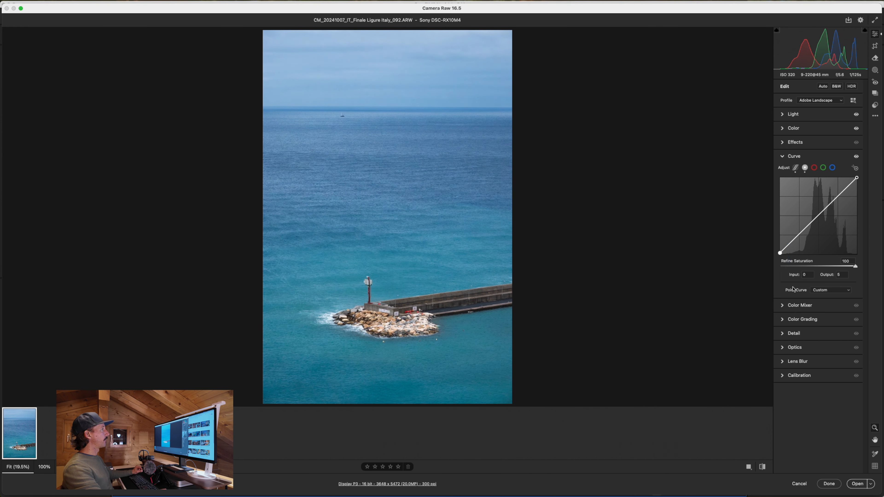
Show the Color Mixer's hue, saturation and luminance sliders all together in HSL mode
left_click(783, 305)
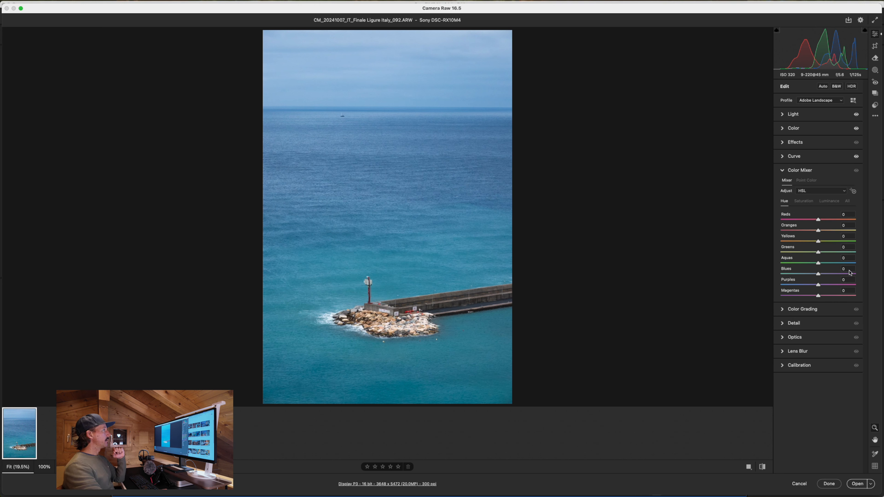
left_click(819, 191)
left_click(831, 195)
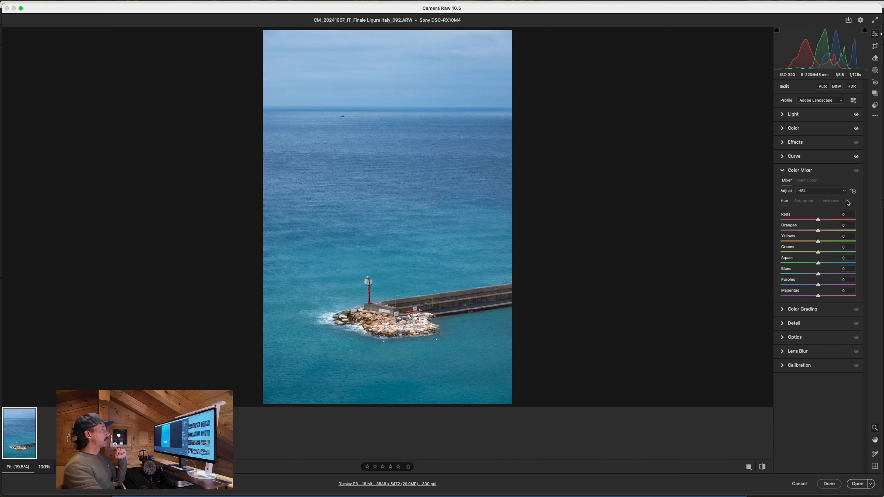
left_click(848, 201)
scroll(832, 335, "down", 3)
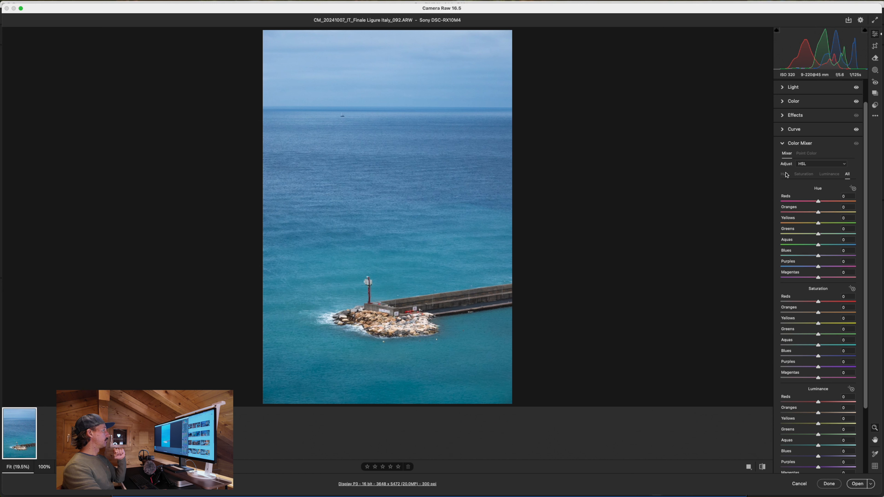
scroll(798, 333, "down", 2)
scroll(798, 333, "up", 1)
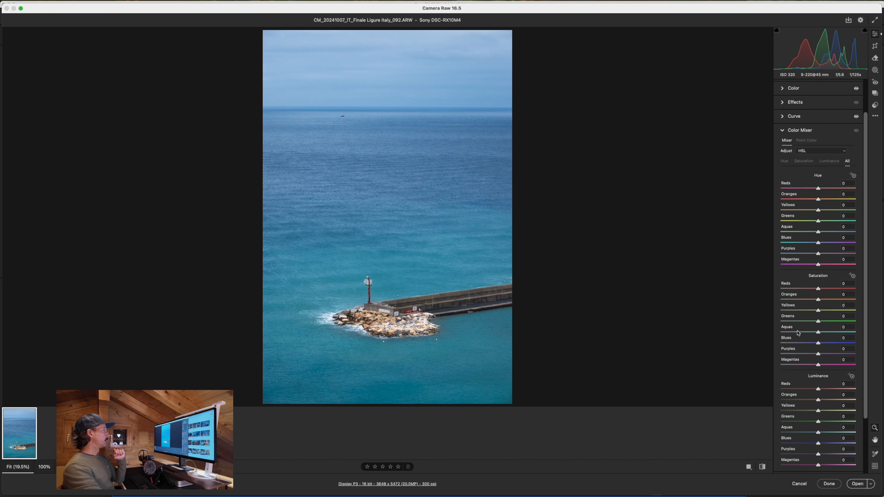
Shift the rocks' hue with the targeted adjustment tool to Oranges -12 and Yellows -6
left_click(852, 176)
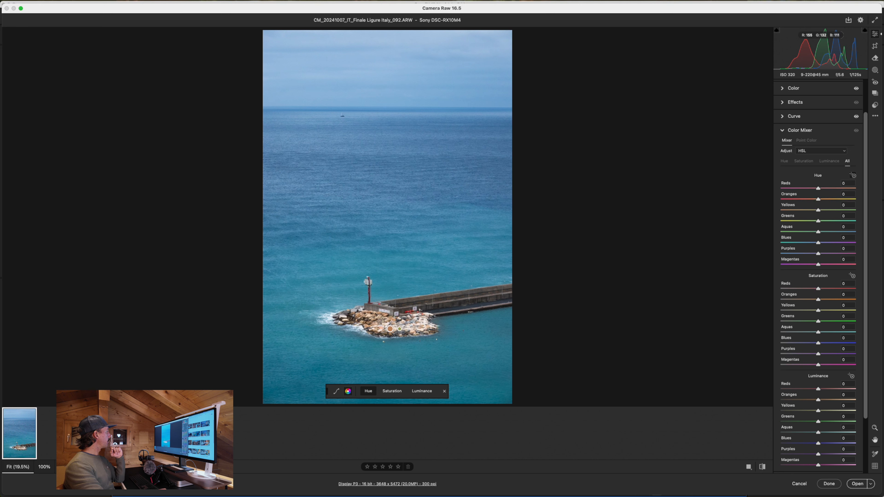
left_click_drag(380, 322, 380, 321)
left_click_drag(410, 326, 406, 326)
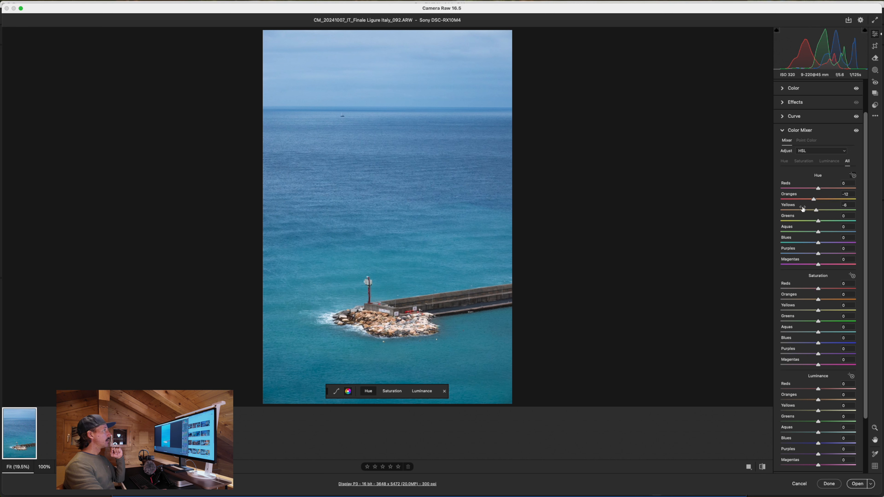
left_click(854, 177)
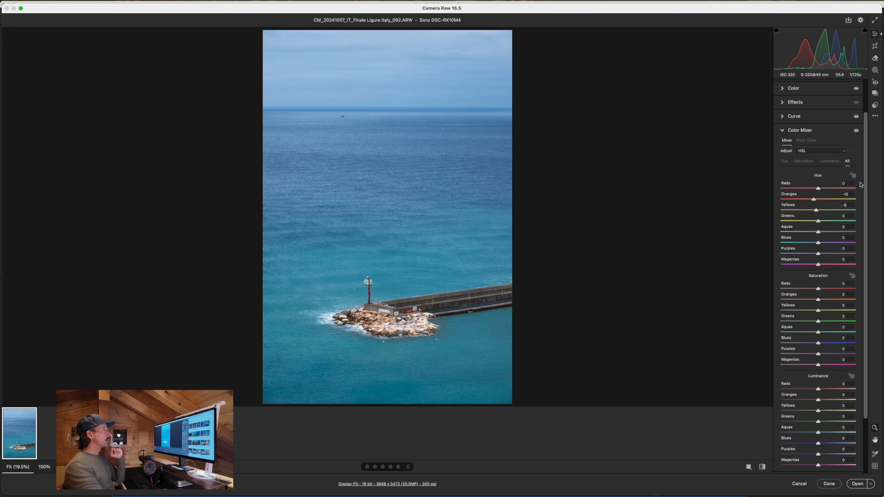
Compare the whole photo with and without the Color Mixer changes, and examine the rocks and pier at 100%
left_click(857, 132)
left_click(856, 131)
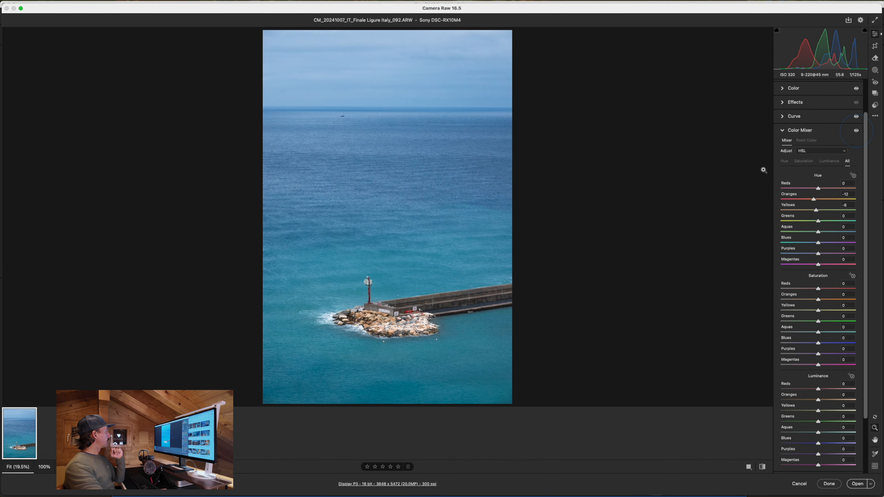
left_click(399, 323)
left_click_drag(396, 248, 447, 268)
left_click(447, 268)
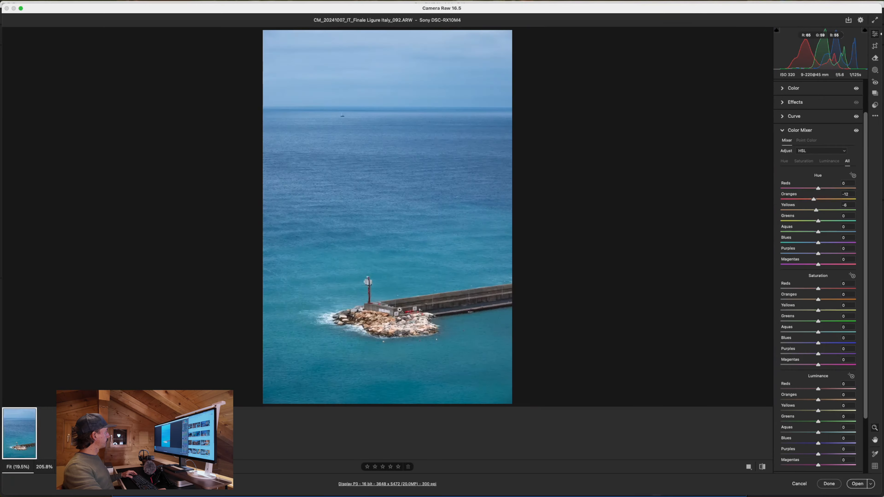
left_click(398, 314)
left_click(60, 467)
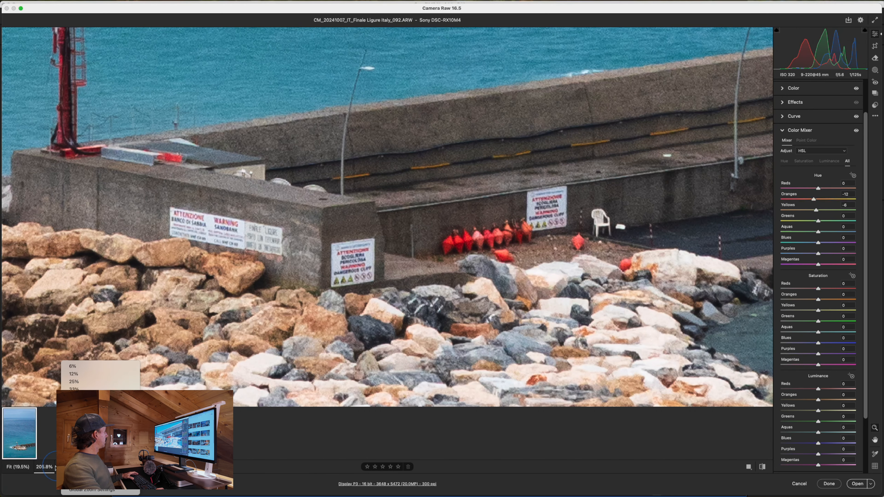
left_click(75, 412)
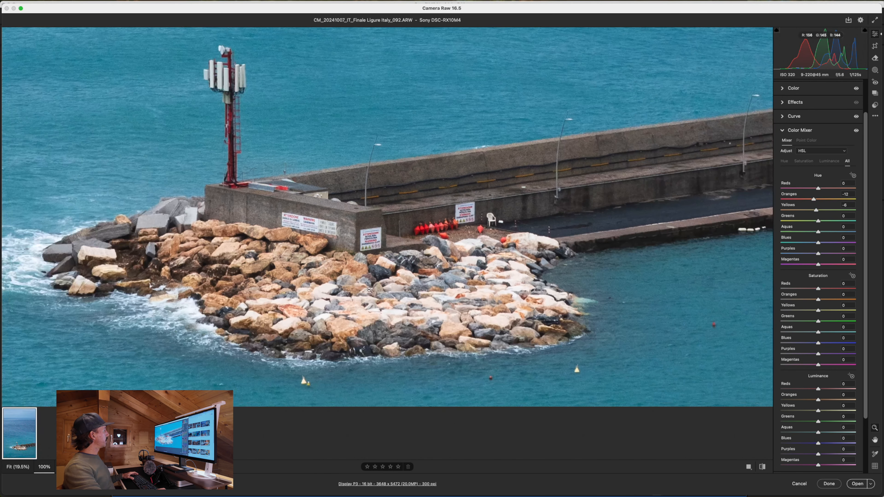
key("space")
left_click_drag(334, 287, 454, 285)
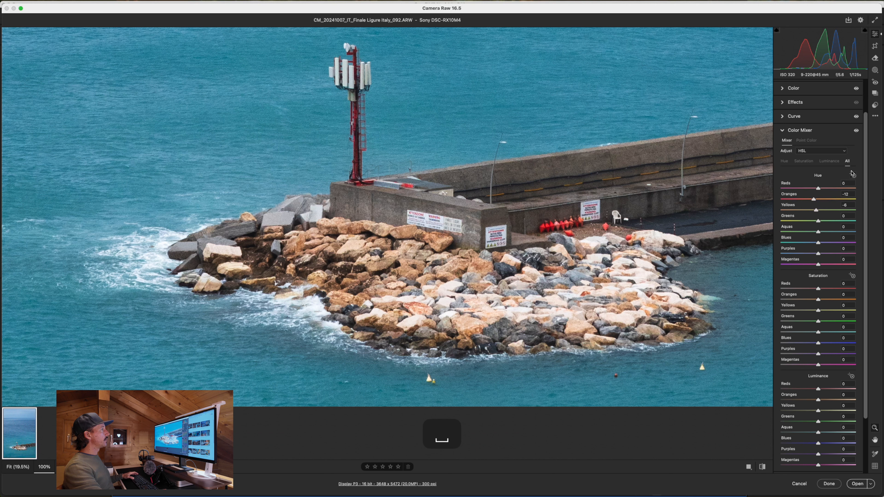
Compare the rocks' colours up close with the Color Mixer adjustments switched off and on
left_click(857, 132)
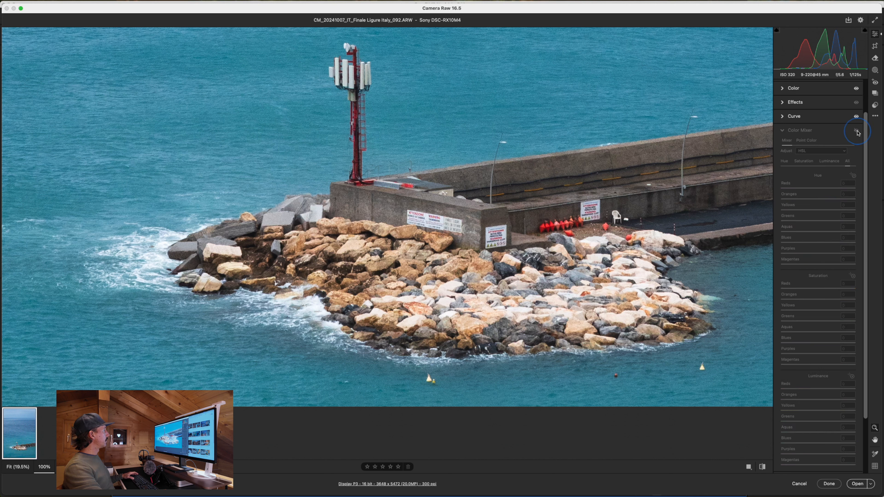
left_click(857, 132)
left_click(858, 132)
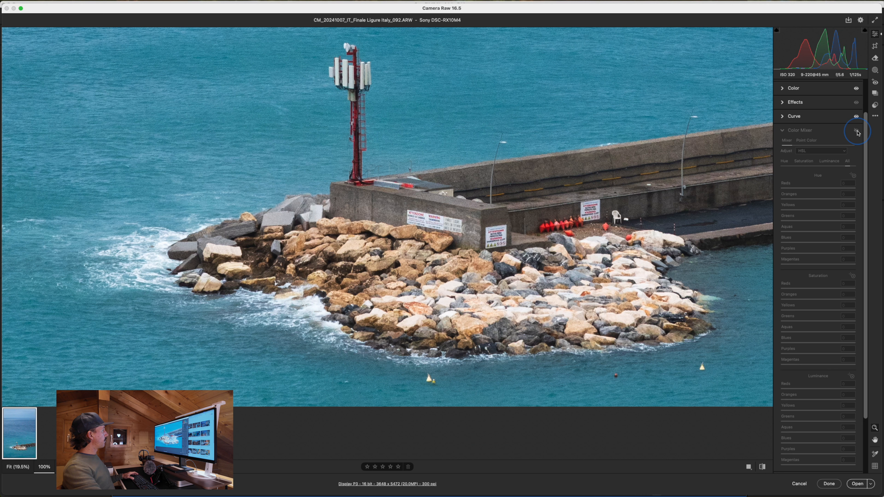
left_click(858, 131)
left_click(858, 132)
left_click(858, 132)
key("space")
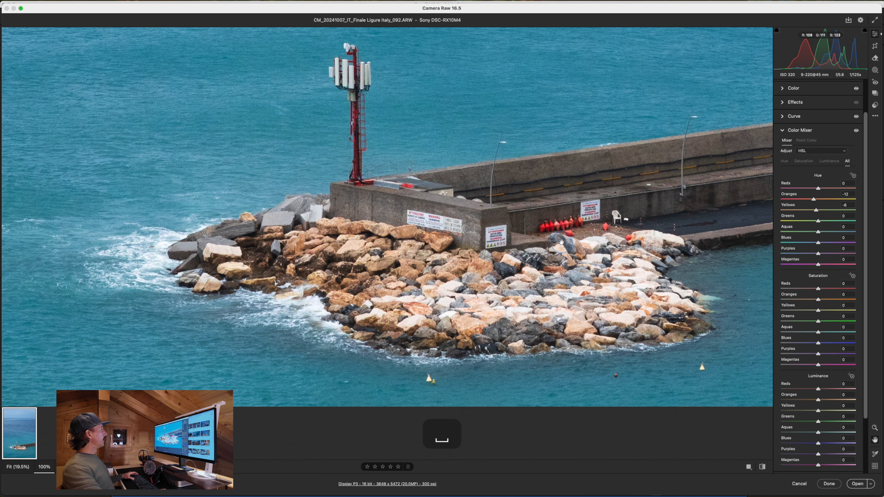
left_click(530, 257)
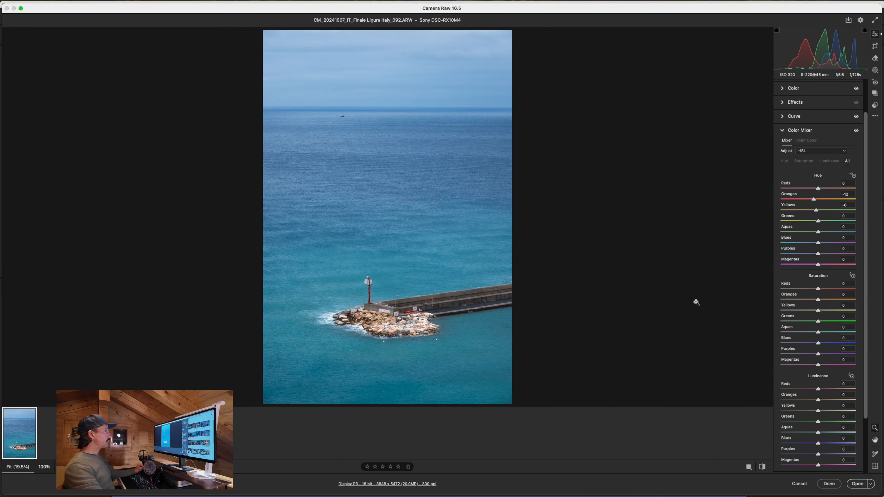
left_click(786, 163)
left_click(788, 170)
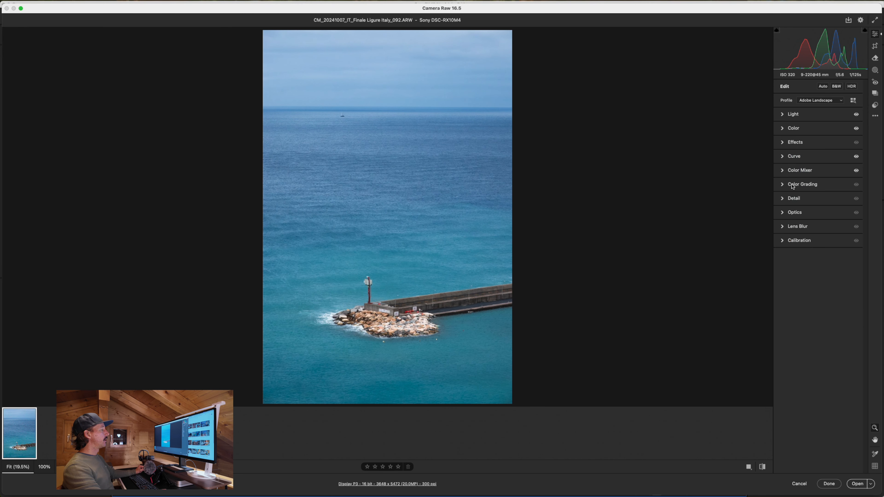
left_click(783, 185)
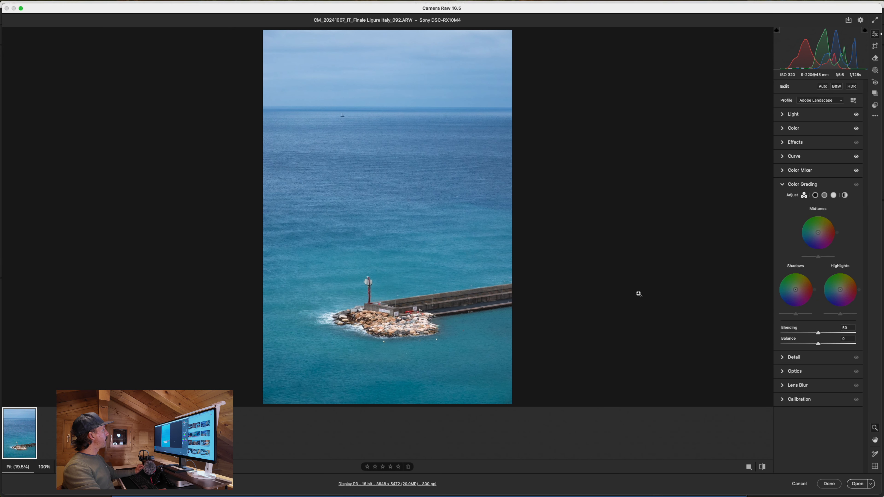
left_click(783, 185)
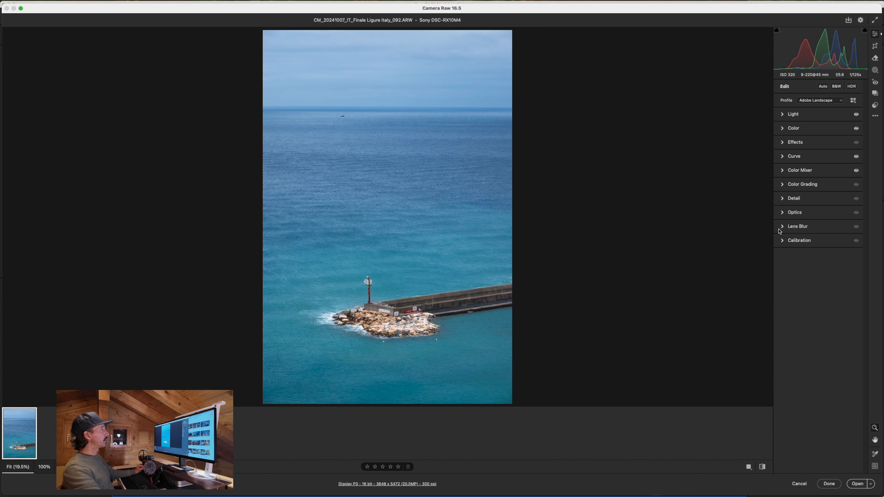
Open the Detail settings with the manual noise reduction sliders shown, and view the pier, antenna mast and rocks at 100%
left_click(783, 198)
left_click(470, 316)
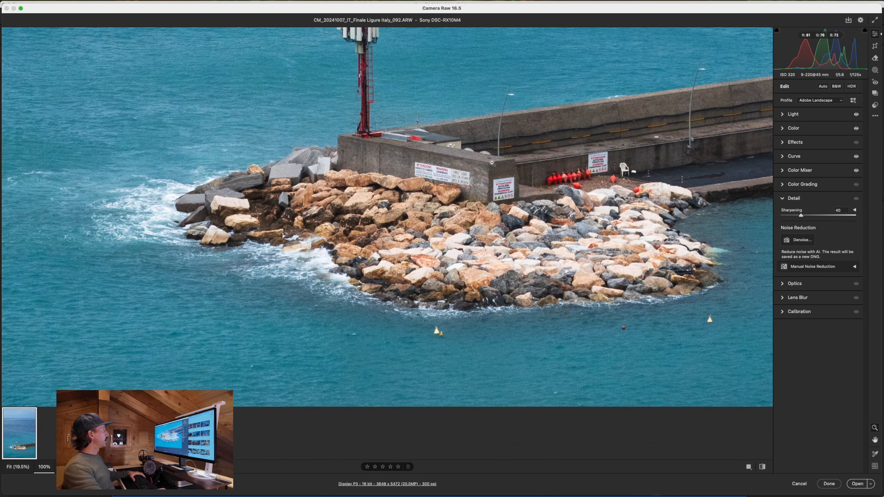
key("space")
left_click_drag(476, 150, 449, 280)
left_click_drag(529, 286, 528, 254)
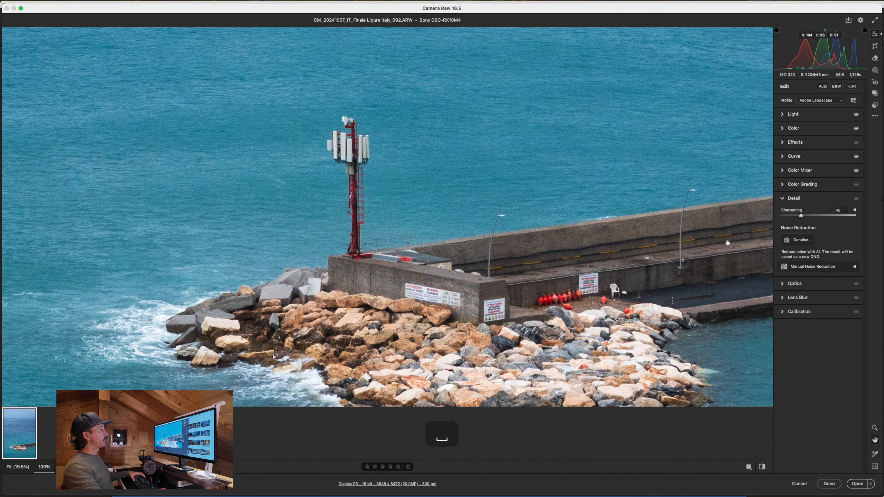
left_click(854, 266)
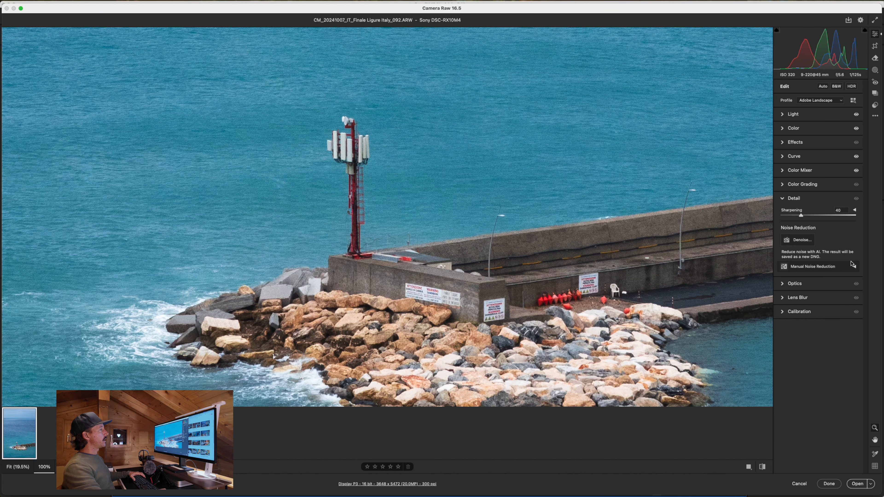
left_click_drag(413, 325, 414, 344)
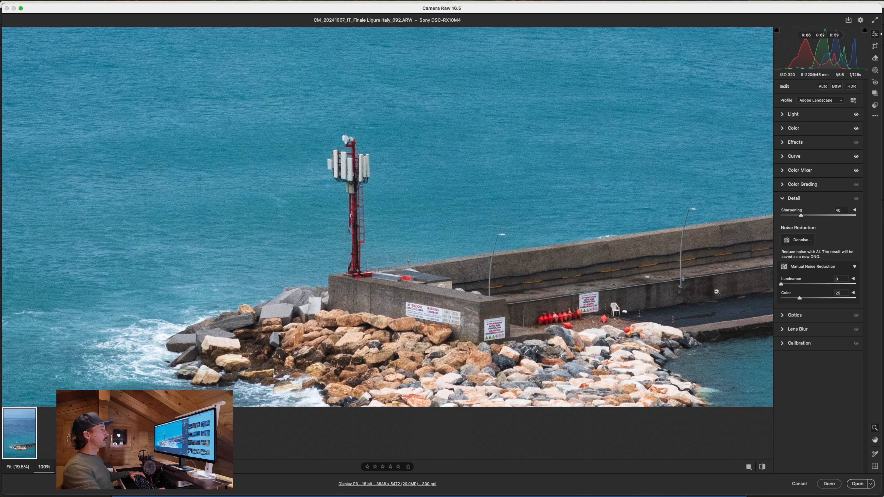
Reveal the luminance and color noise sub-sliders, set Luminance noise reduction to 20, and compare with Detail off and on
left_click(853, 294)
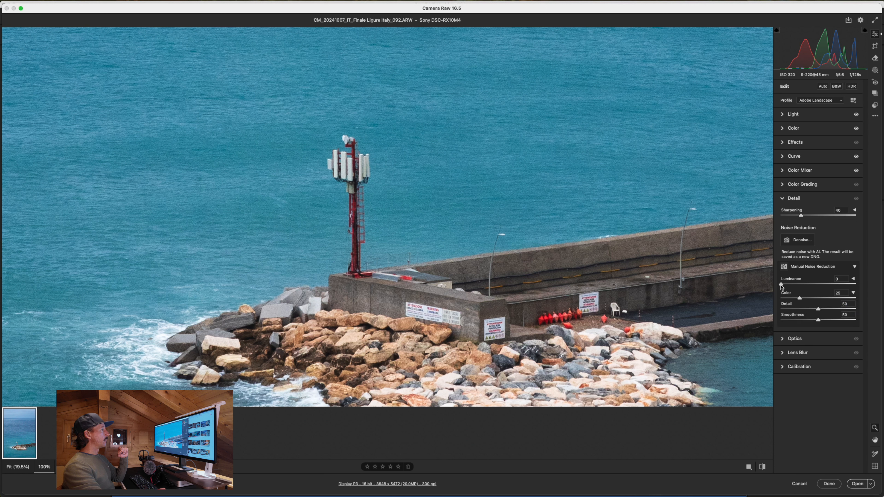
left_click(854, 278)
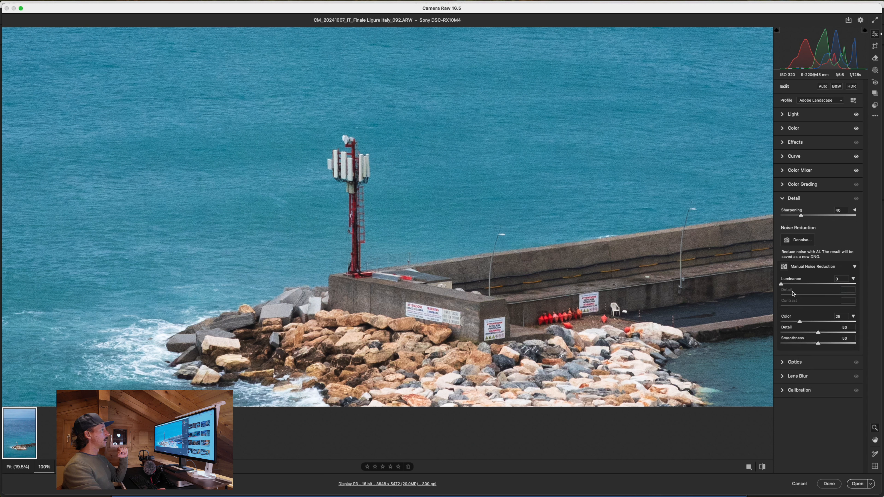
left_click_drag(781, 284, 797, 285)
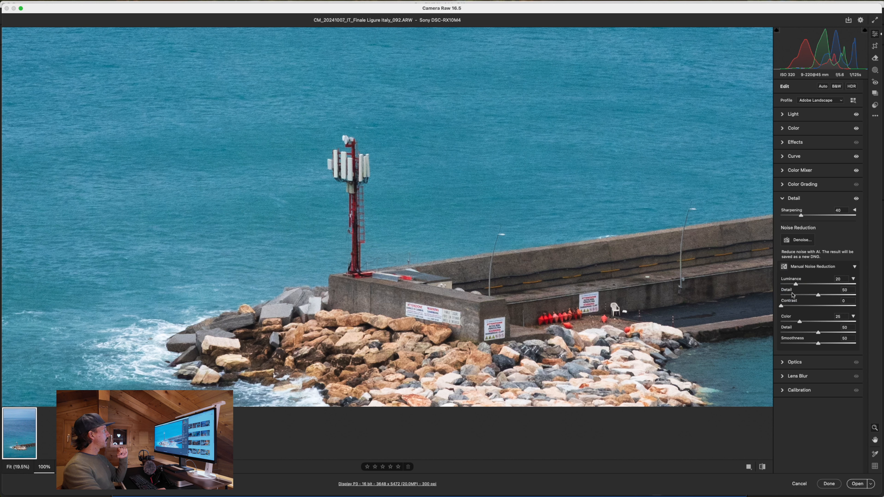
left_click(857, 198)
left_click(857, 199)
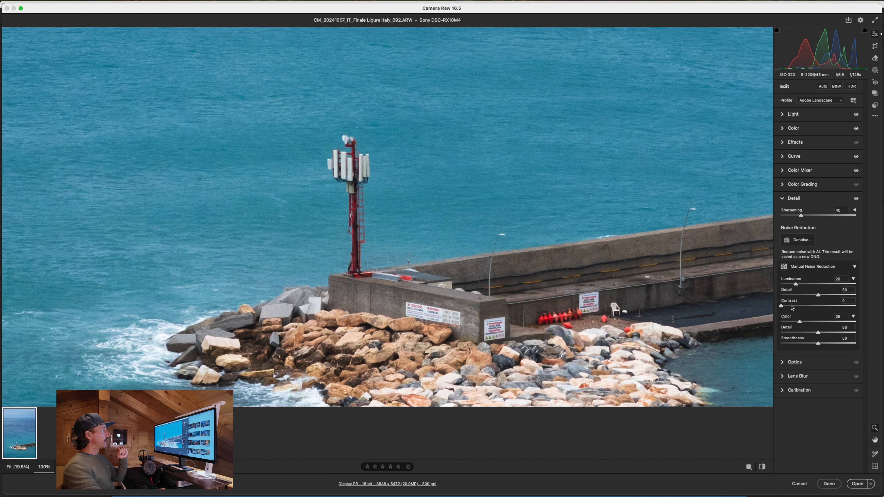
Set luminance noise reduction Contrast to 21 and Detail to 58, and compare with the Detail adjustments off and on
left_click_drag(782, 307, 797, 307)
left_click(818, 295, "alt")
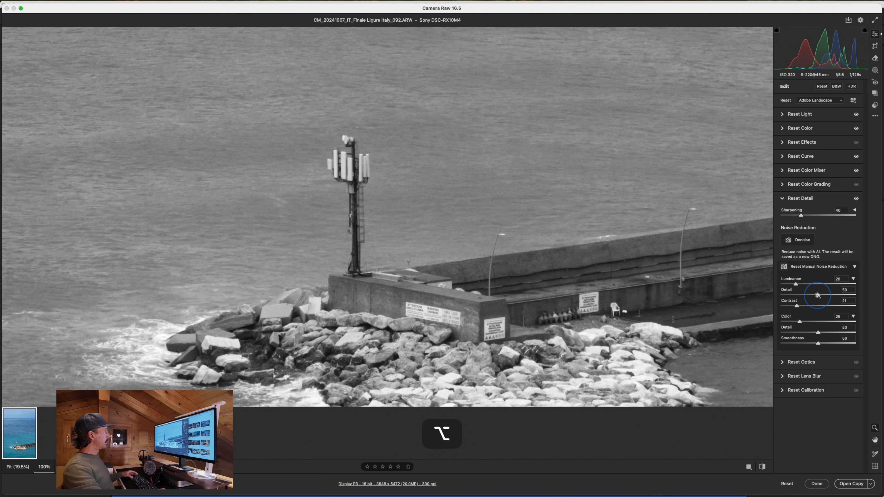
mouse_move(818, 296)
left_mouse_down()
mouse_move(838, 296)
mouse_move(823, 305)
left_mouse_up()
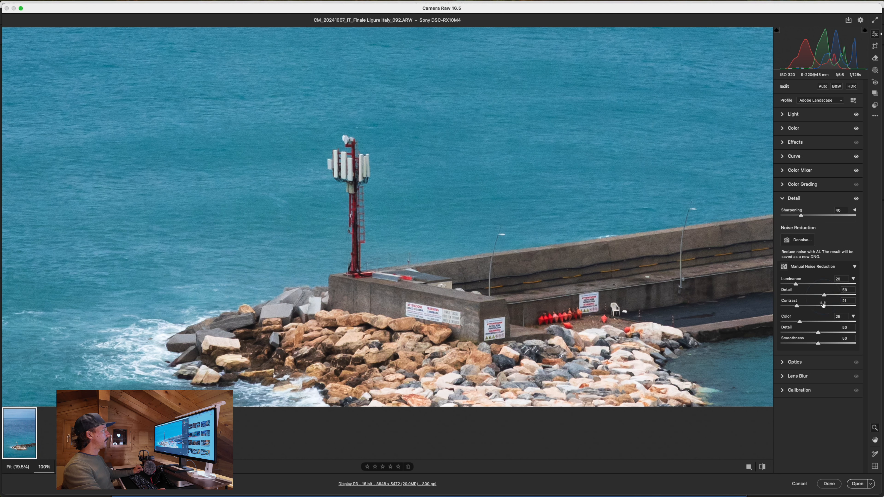
left_click(857, 200)
left_click(856, 199)
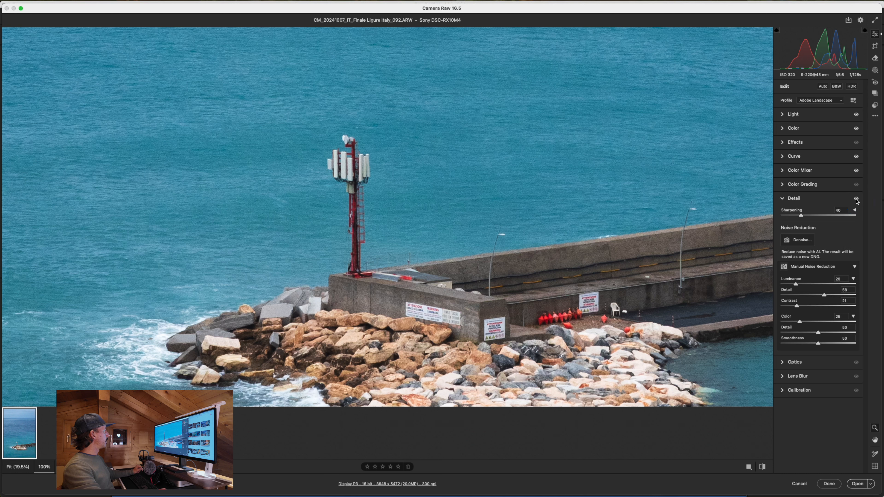
Set Luminance noise reduction to 17, comparing the photo with the Detail adjustments off and on
left_click(856, 199)
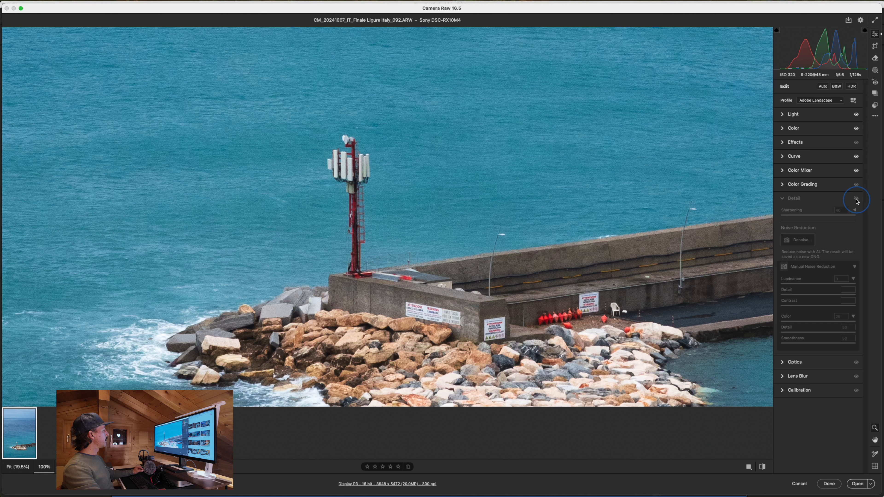
left_click(857, 199)
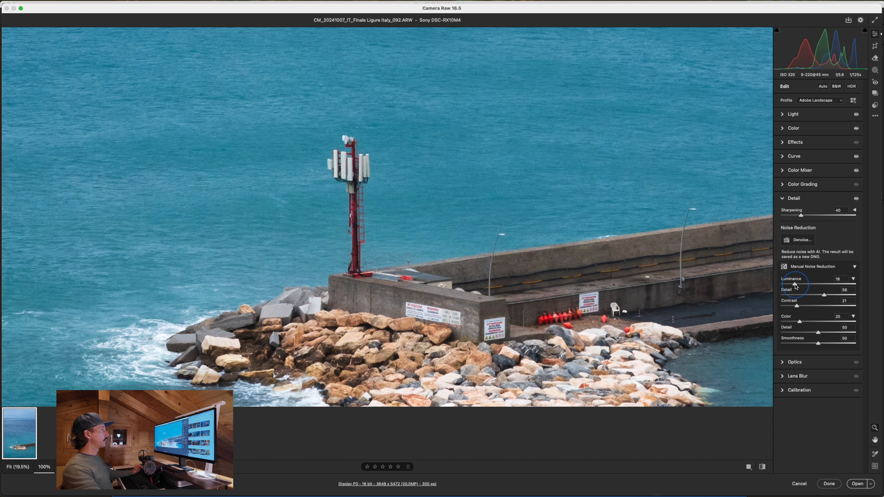
left_click(858, 202)
left_click(858, 201)
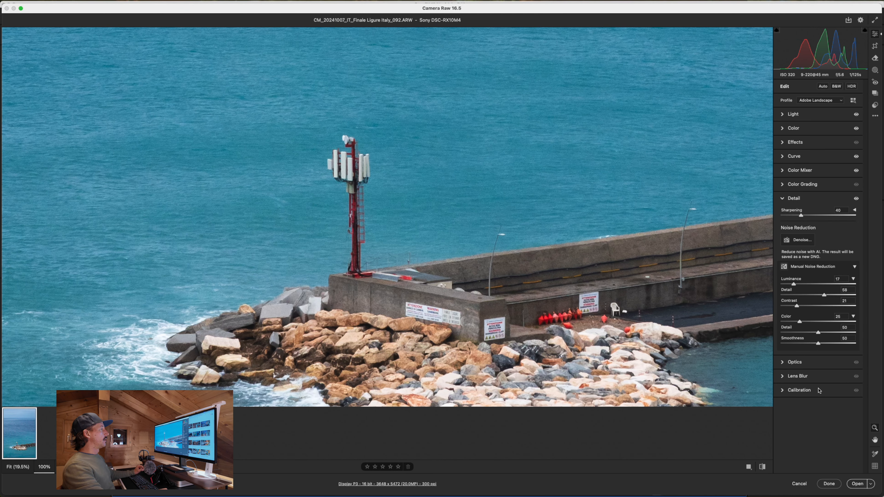
Reveal the sharpening sub-sliders and compare the mast and pier with the Detail adjustments off and on
left_click(855, 210)
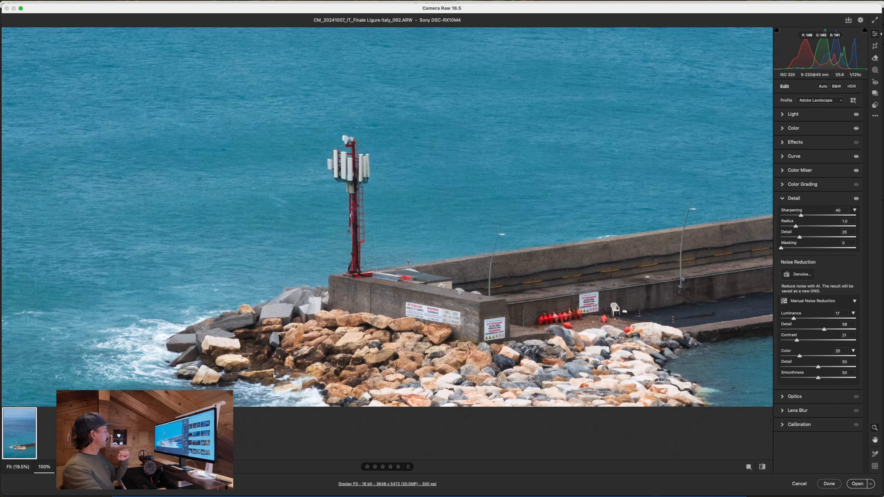
key("space")
left_click_drag(476, 290, 528, 339)
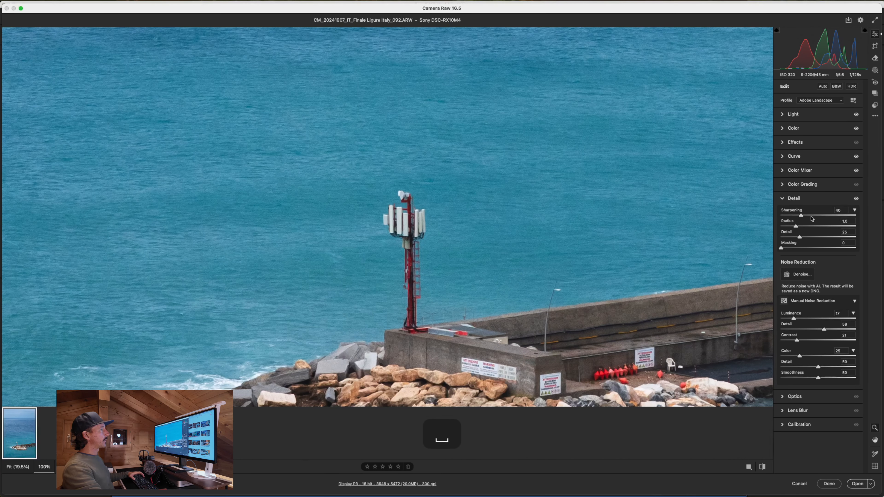
left_click(856, 199)
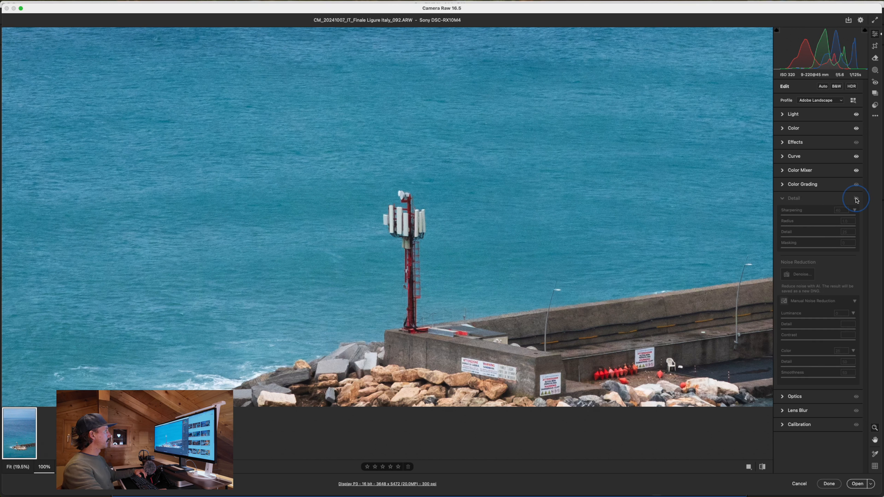
left_click(857, 199)
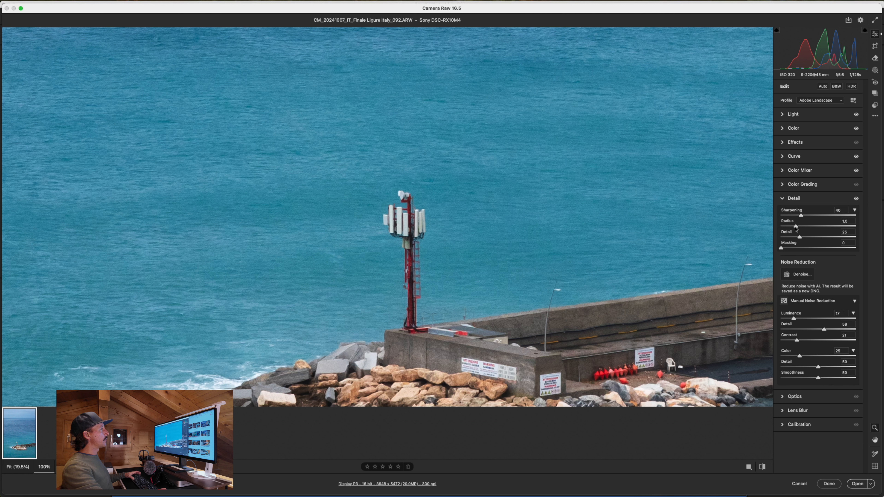
Set the sharpening Radius to 0.5 and its Detail to 15, checking the mast, pier and rocks
left_click_drag(795, 226, 780, 229)
left_click_drag(799, 238, 791, 238)
key("space")
left_click_drag(543, 336, 541, 303)
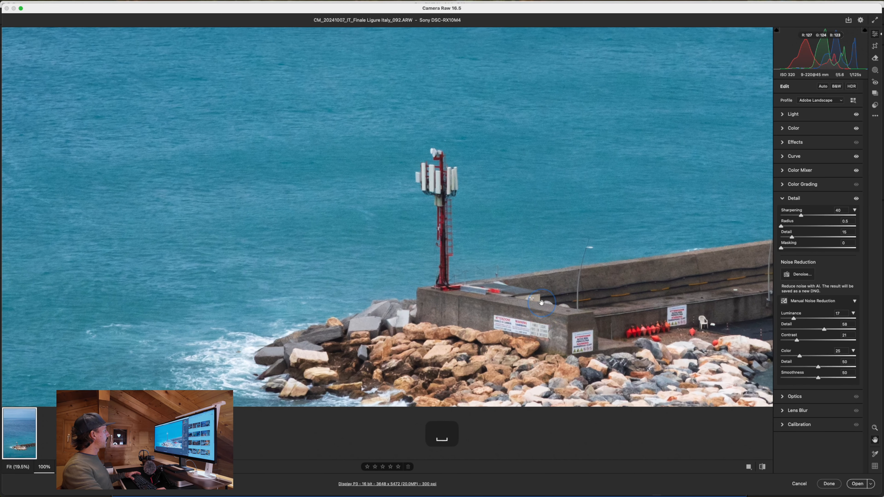
left_click_drag(558, 253, 515, 280)
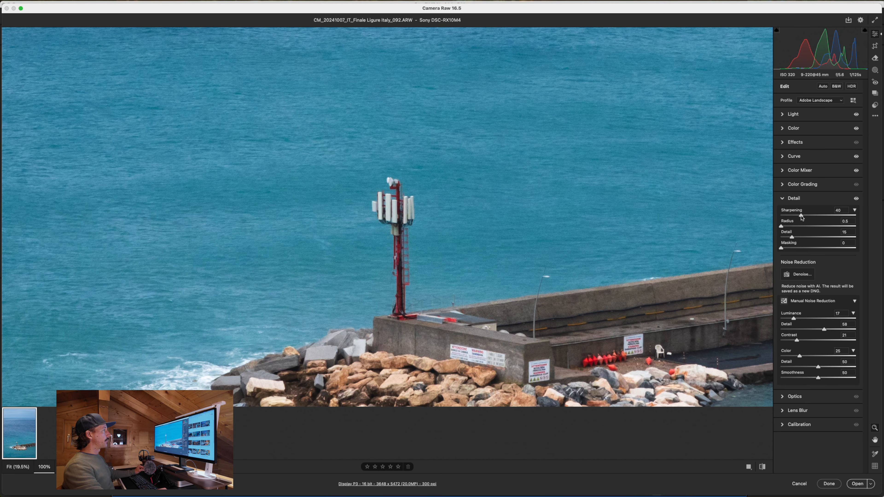
Try several Sharpening amounts and settle on 80, comparing with the Detail adjustments off and on and examining the rocks
left_click_drag(801, 217, 776, 218)
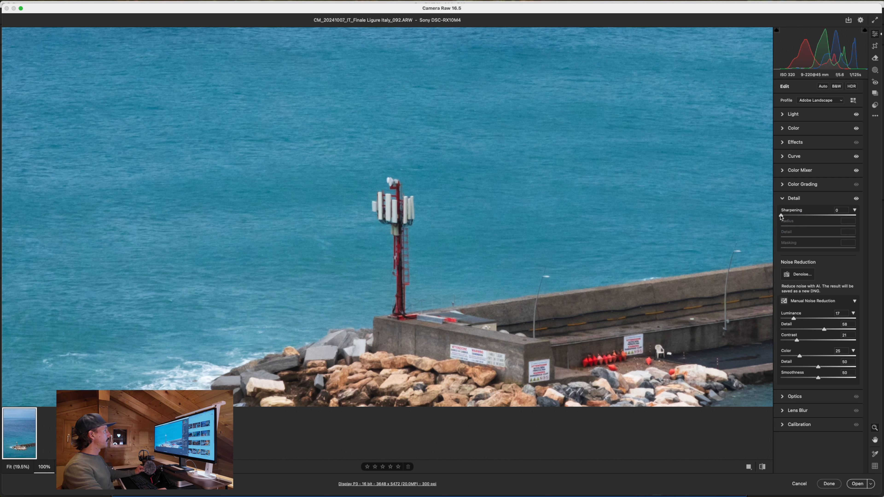
double_click(782, 216)
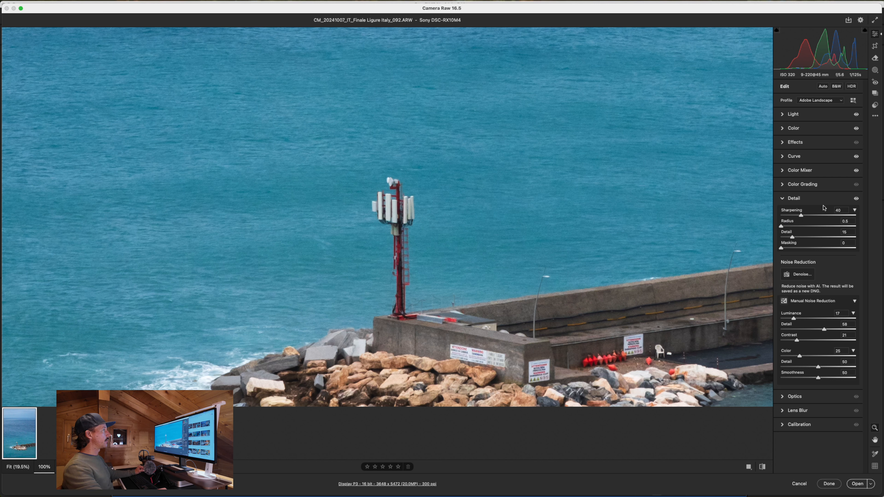
left_click_drag(802, 217, 835, 218)
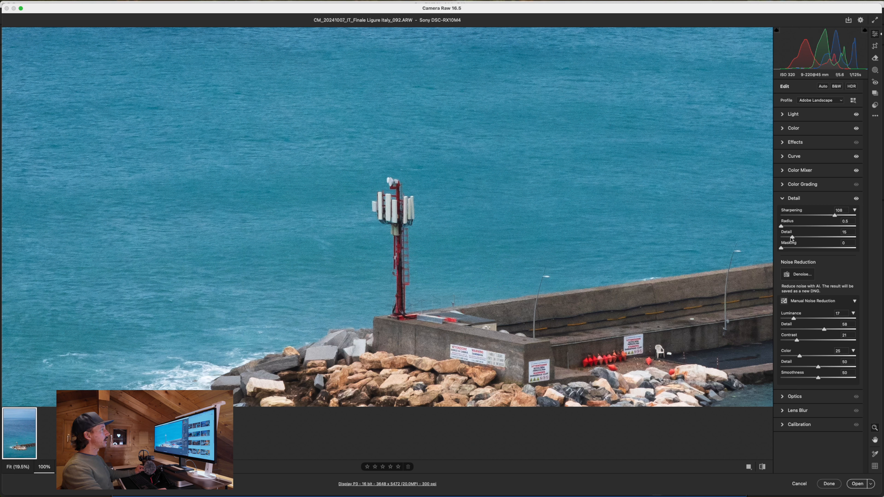
mouse_move(792, 239)
left_mouse_down()
mouse_move(834, 239)
mouse_move(793, 240)
left_mouse_up()
left_click_drag(835, 216, 821, 219)
left_click(856, 199)
left_click(857, 199)
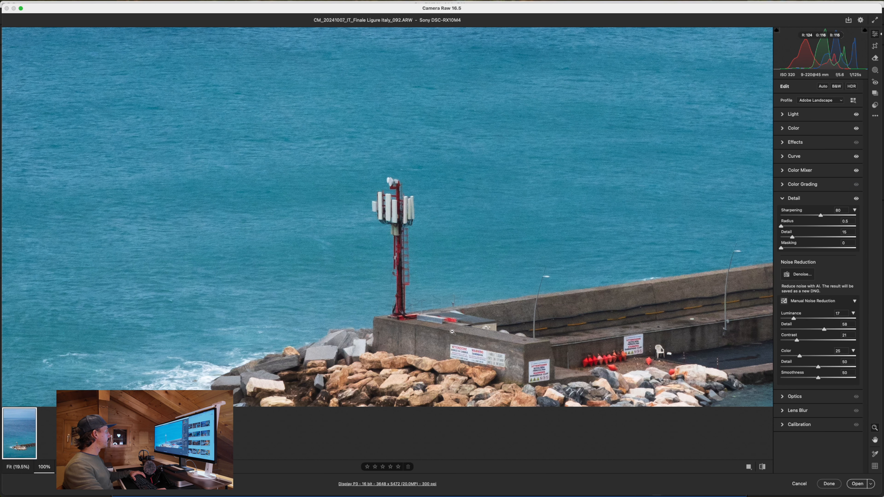
key("space")
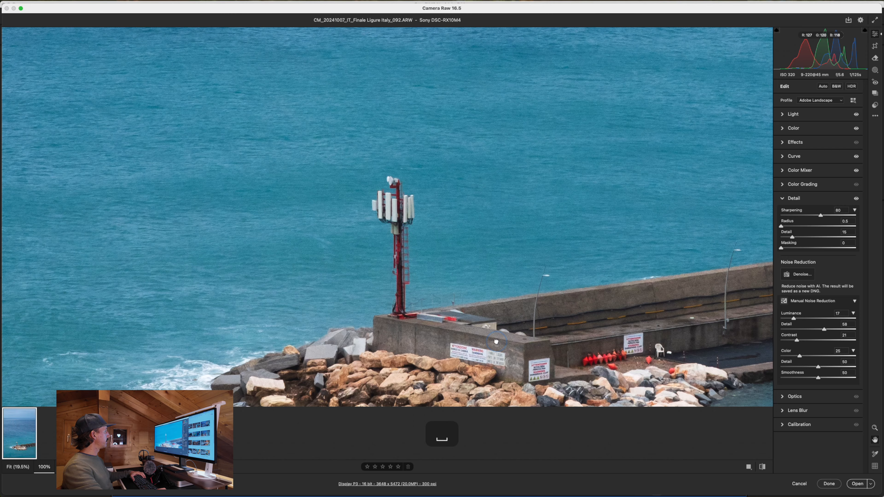
left_click_drag(502, 351, 509, 293)
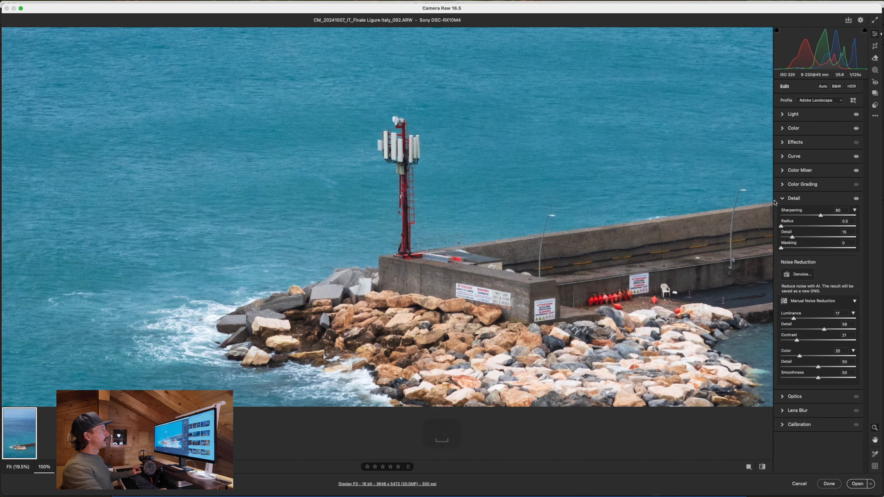
Switch from the Detail to the Optics settings and enable chromatic aberration removal with the whole photo in view
left_click(782, 198)
left_click(782, 213)
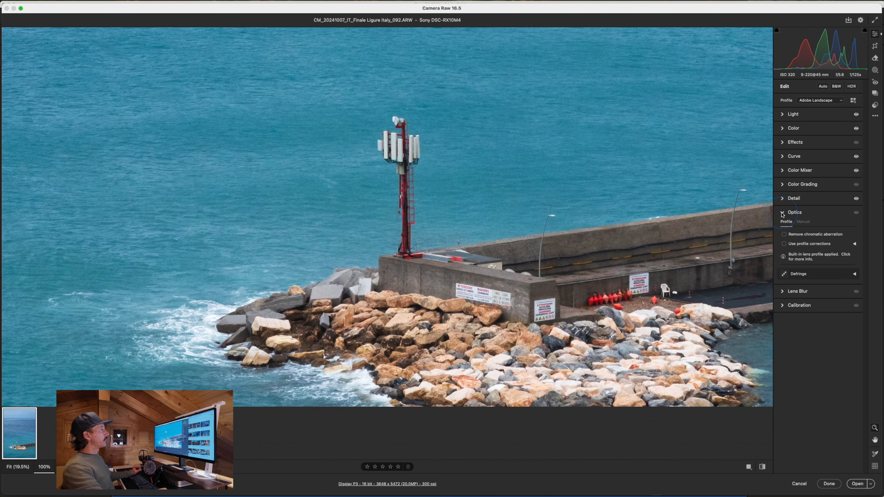
left_click(524, 270)
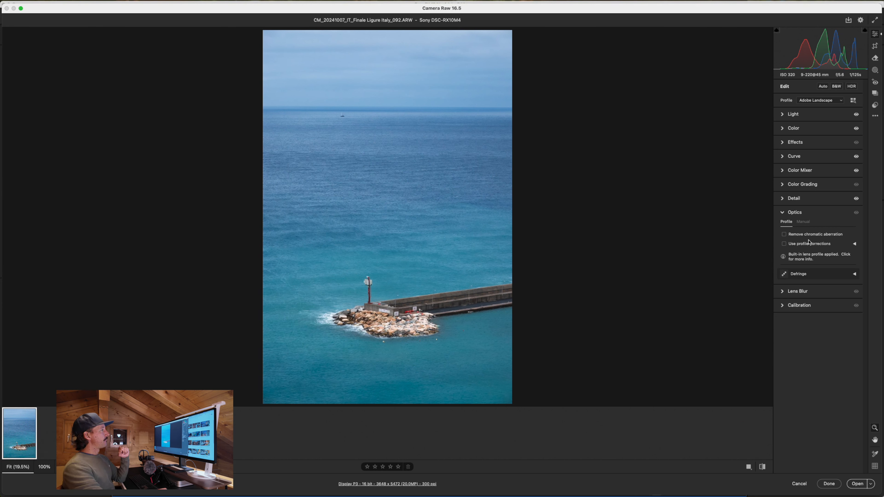
left_click(784, 235)
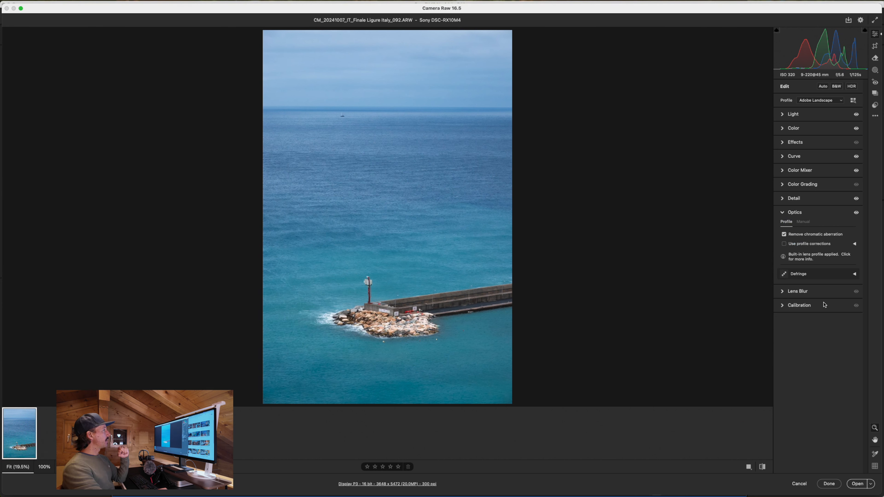
Enable lens profile corrections and choose Sony as the lens make, bringing up the list of makes again
left_click(855, 243)
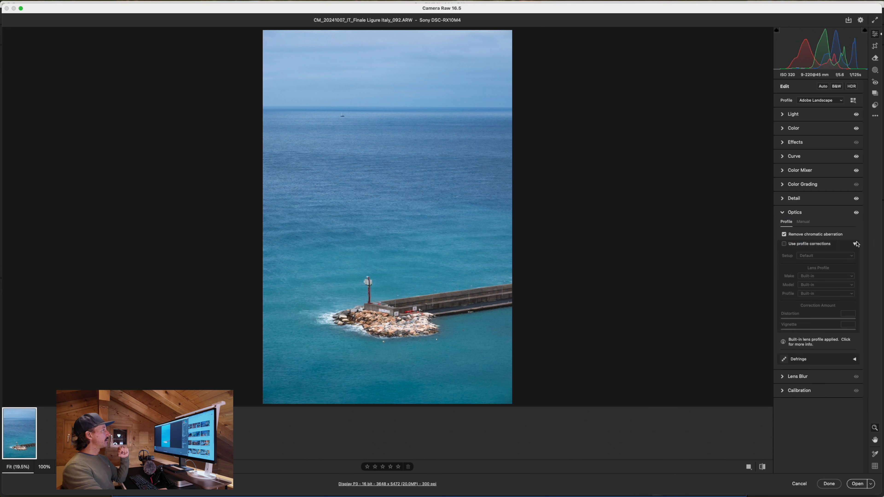
left_click(785, 243)
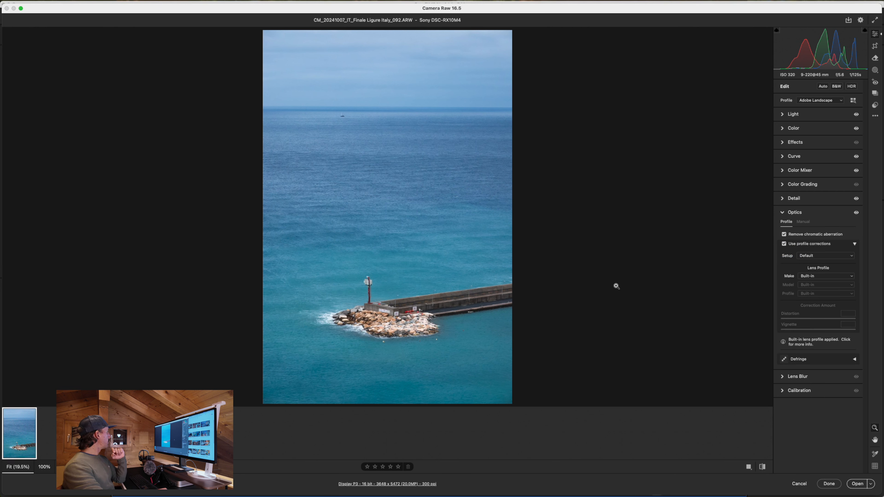
left_click(803, 276)
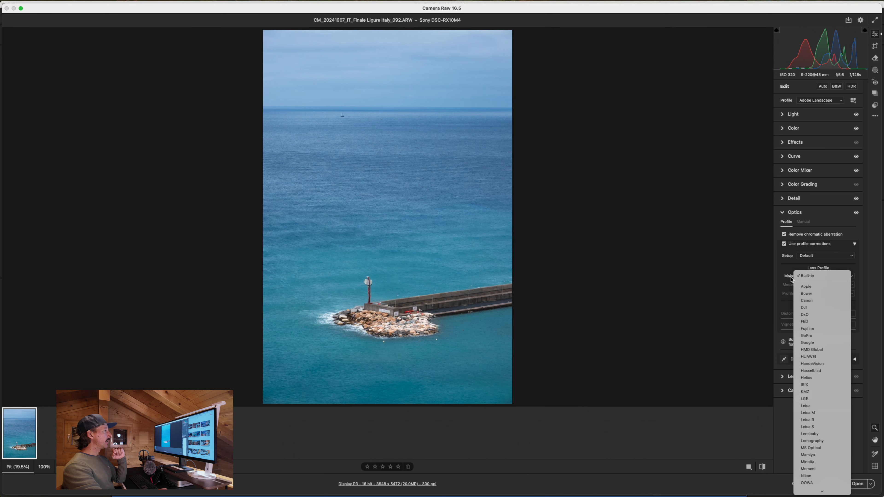
scroll(829, 436, "down", 10)
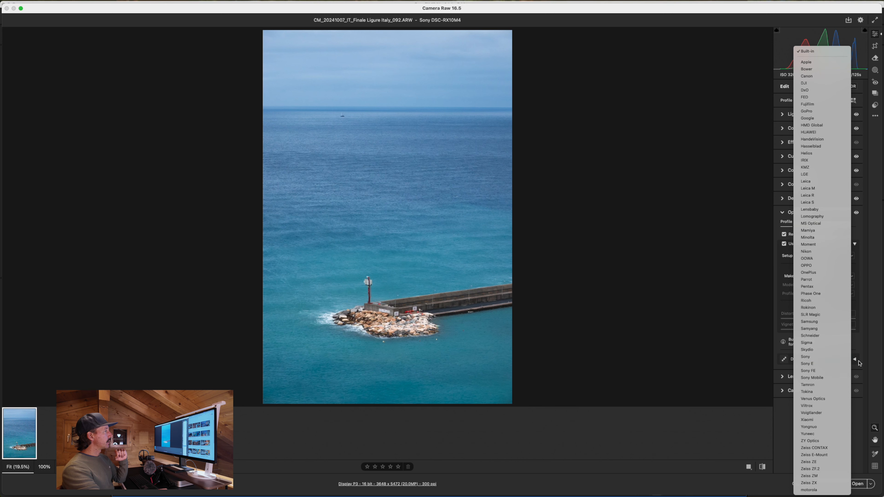
left_click(831, 357)
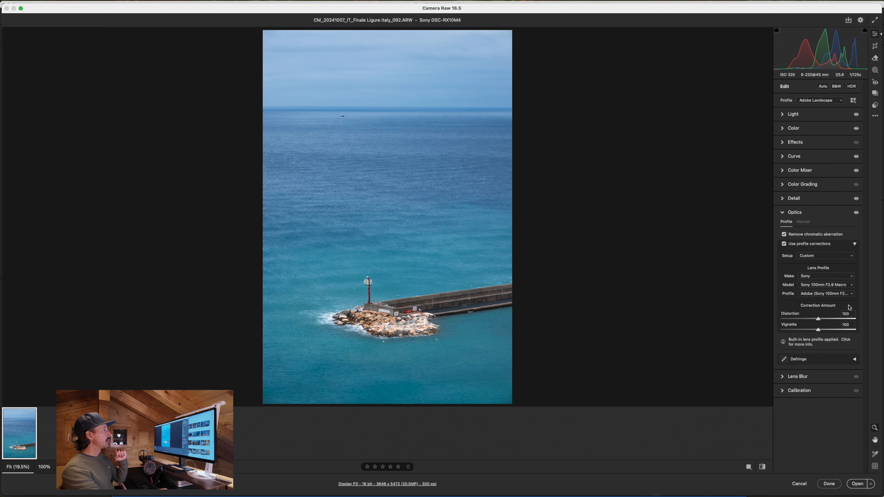
left_click(835, 276)
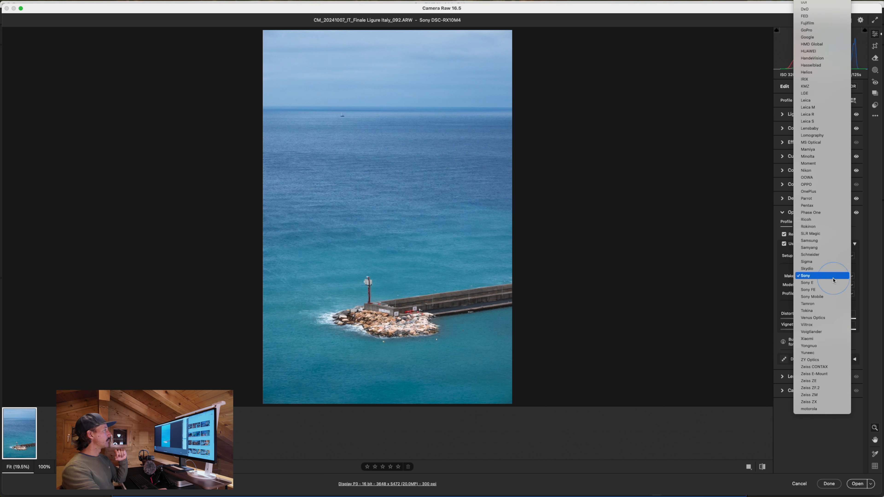
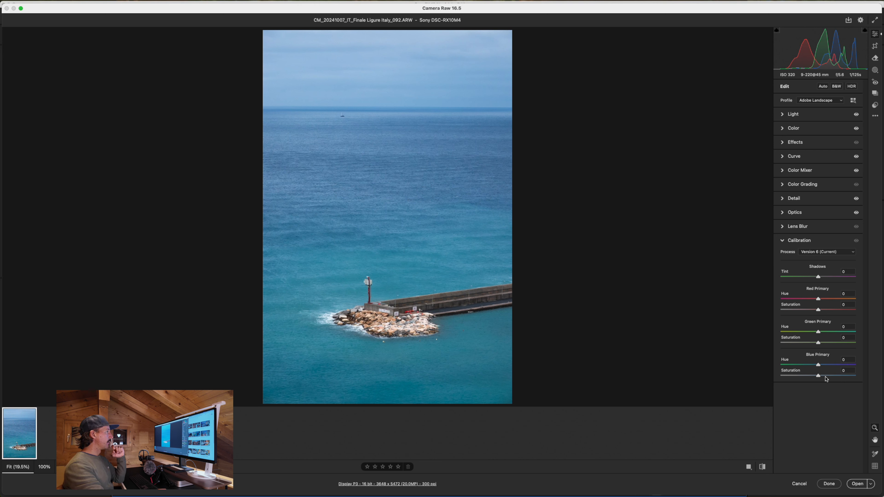
Try a Blue Primary saturation of +71 in Calibration, compare the photo with Calibration off and on, and reset the value
left_click_drag(819, 378, 842, 378)
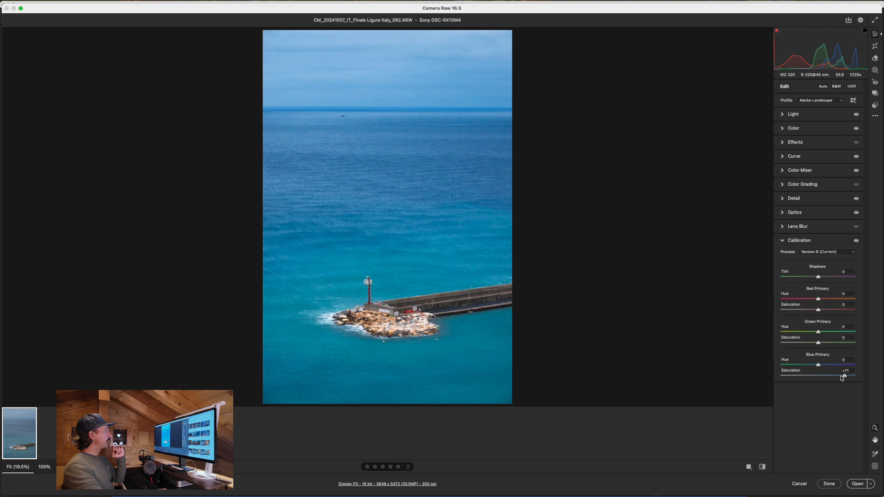
left_click(857, 240)
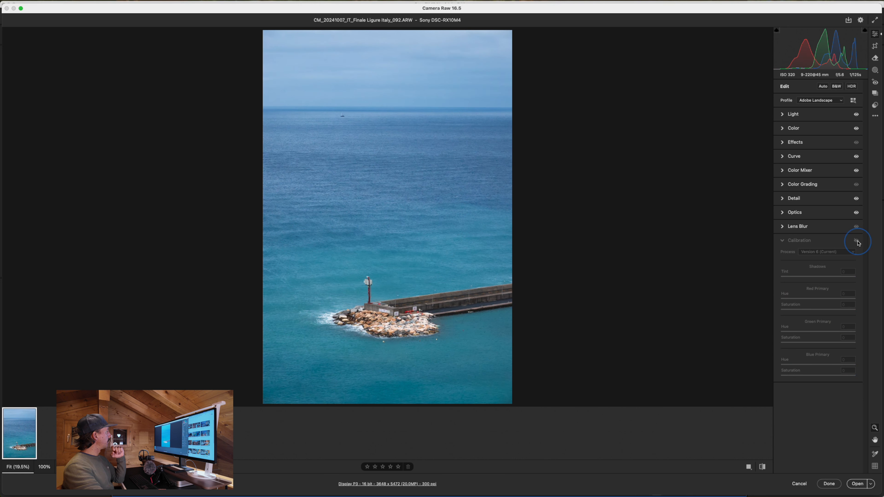
left_click(856, 241)
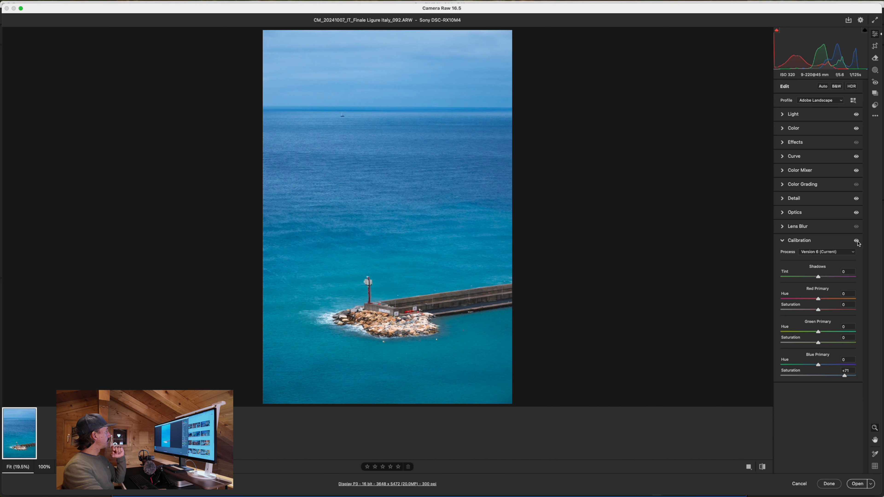
double_click(845, 376)
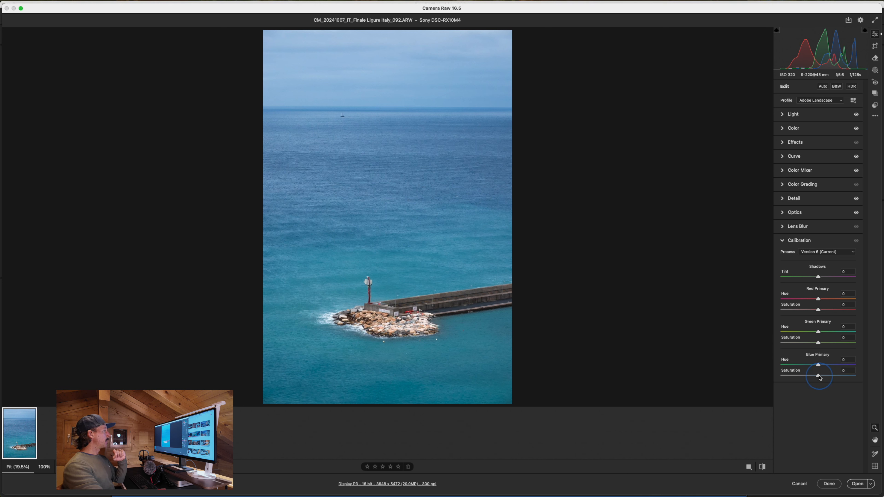
In Calibration, set the Blue Primary saturation to +19 and hue to -5, and the Red Primary saturation to -8
left_click_drag(822, 377, 827, 378)
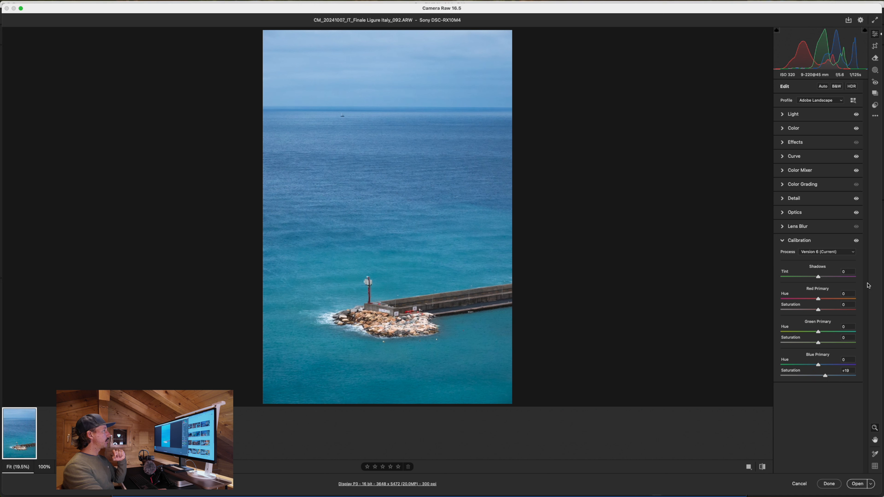
left_click(856, 241)
left_click_drag(856, 241, 857, 241)
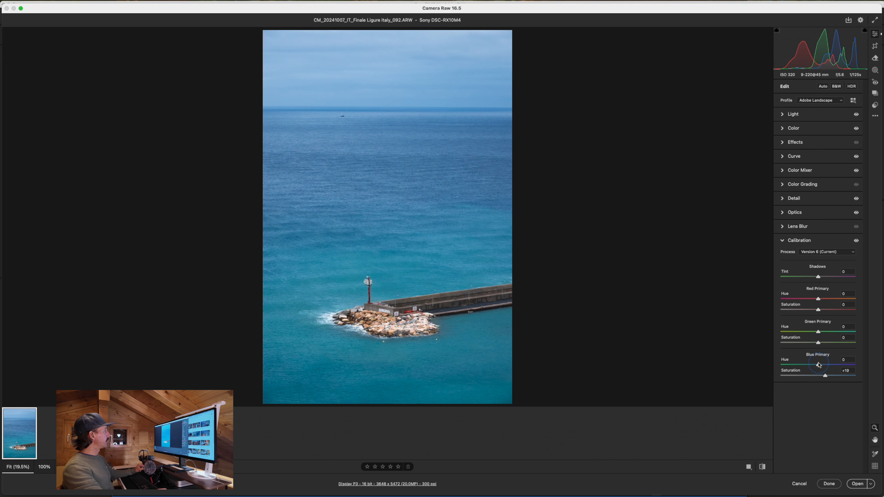
mouse_move(819, 363)
left_mouse_down()
mouse_move(801, 367)
mouse_move(830, 366)
mouse_move(818, 369)
mouse_move(835, 343)
mouse_move(794, 344)
mouse_move(831, 347)
mouse_move(797, 350)
mouse_move(820, 347)
left_mouse_up()
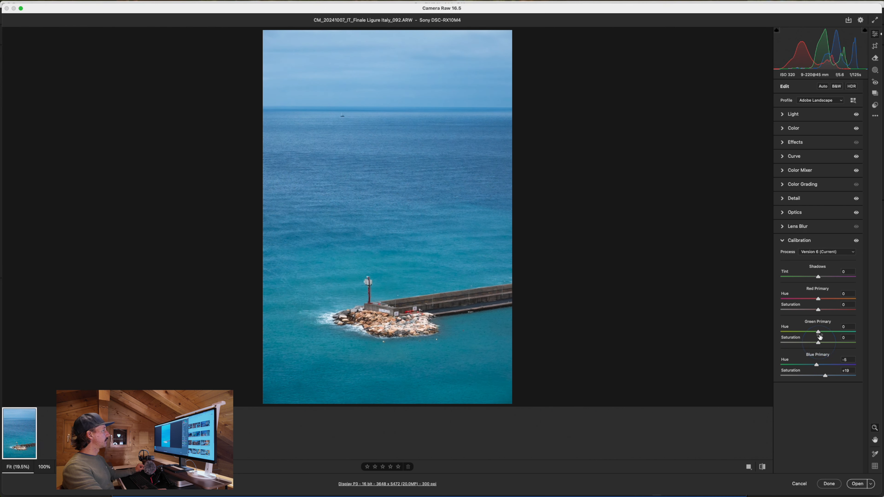
left_click_drag(818, 334, 816, 311)
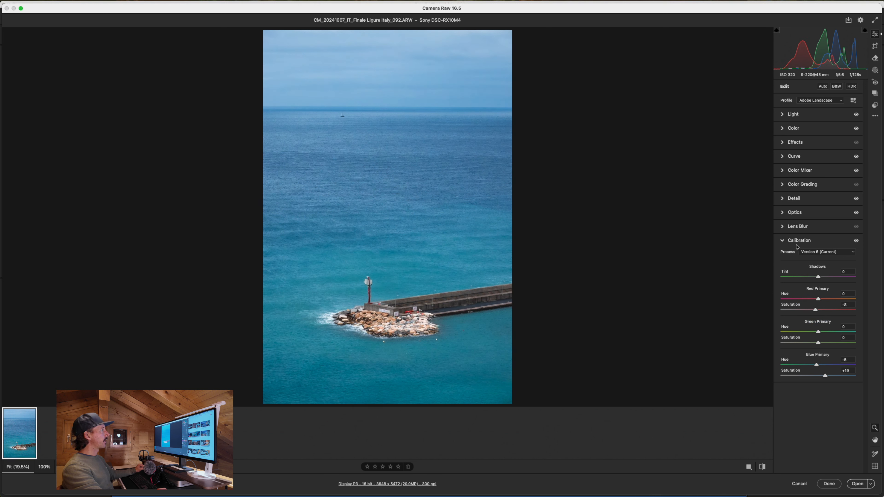
Collapse the Calibration settings and compare the edited photo with its unedited default version
left_click(785, 243)
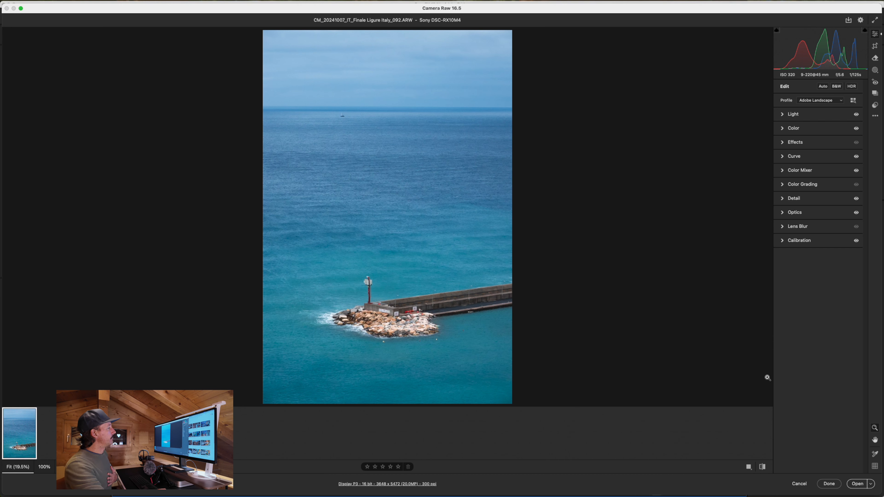
left_click(761, 466)
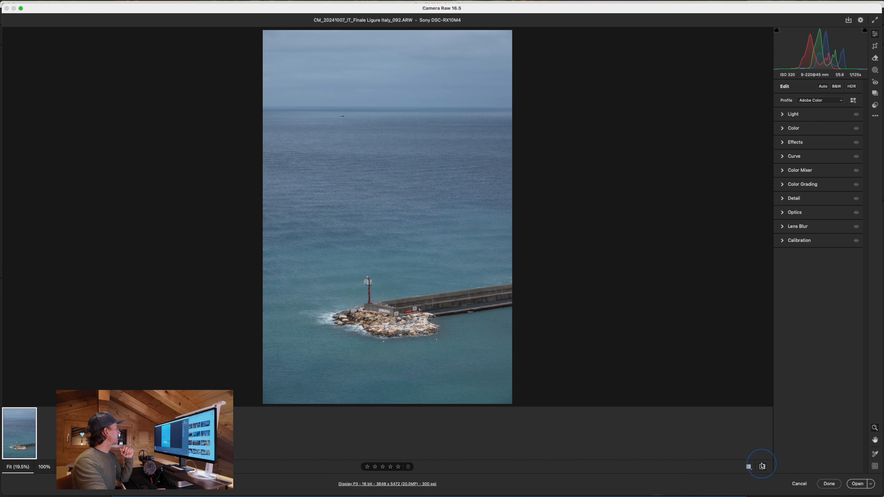
left_click(762, 466)
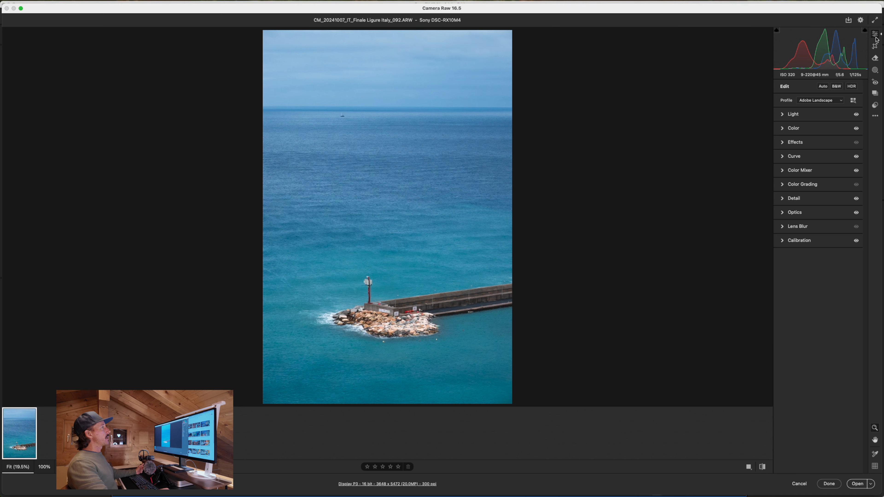
Straighten the horizon with a crop angle of -0.40 and crop the photo proportionally to 3373 x 5059 pixels
left_click(876, 46)
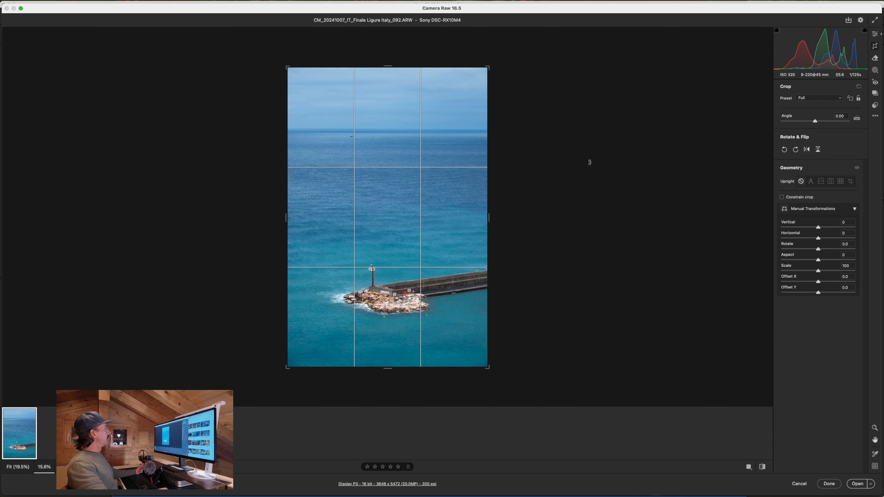
left_click(504, 214)
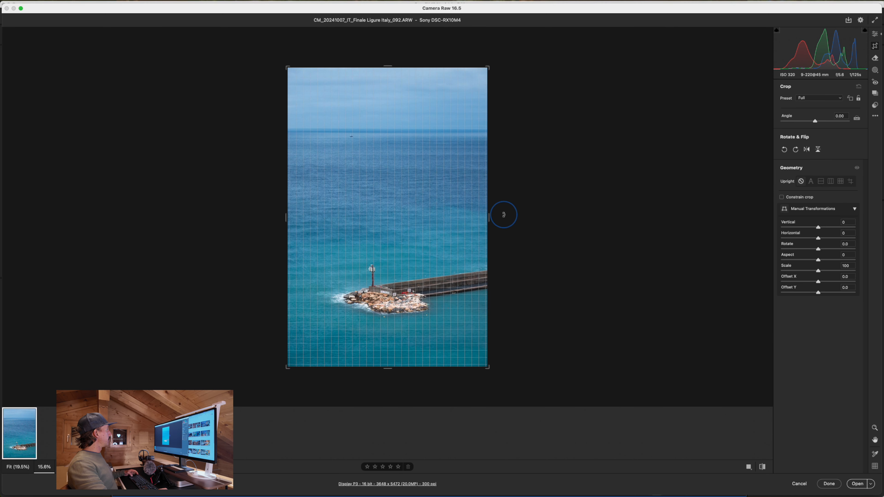
left_click_drag(504, 215, 504, 213)
key("shift")
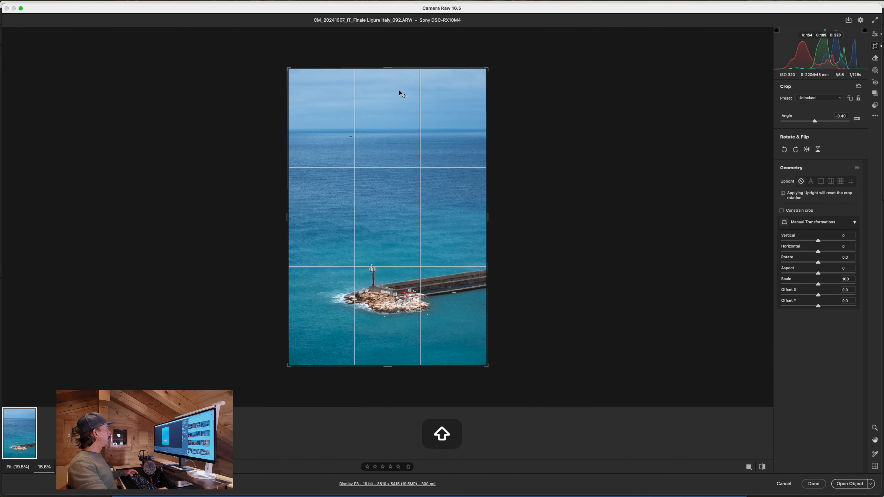
left_click_drag(385, 70, 385, 79)
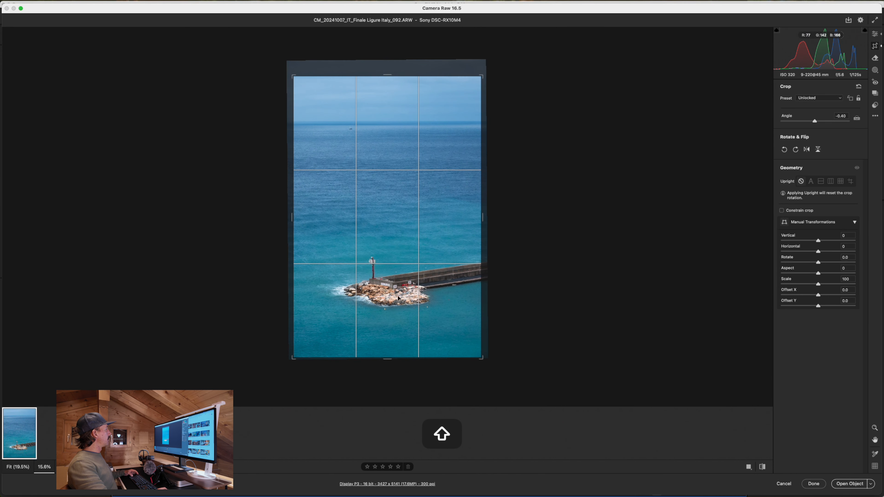
left_click_drag(393, 355, 393, 349)
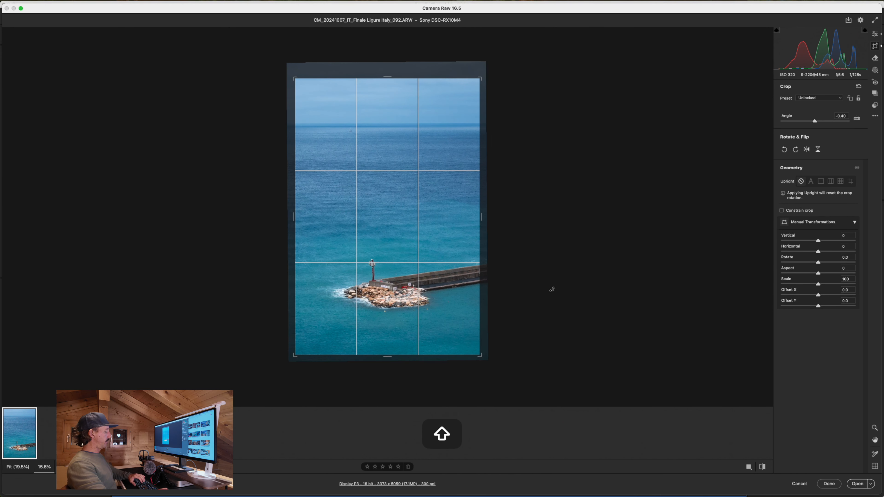
key("Return")
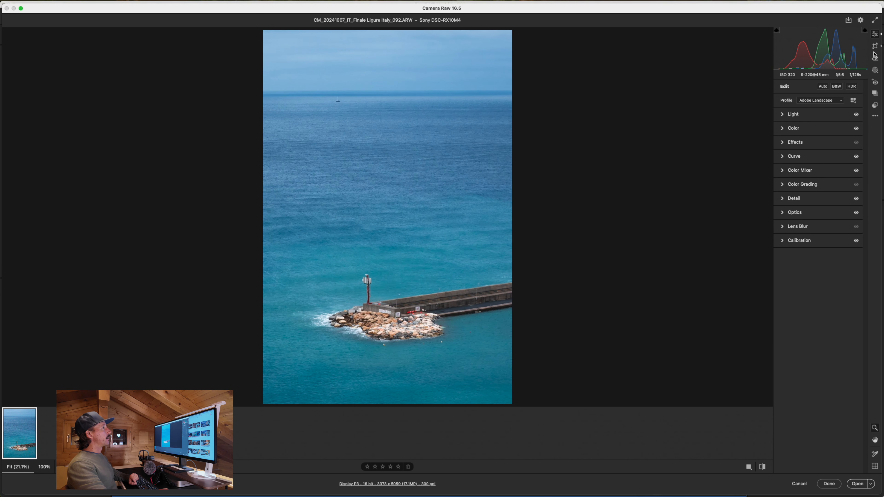
left_click(875, 58)
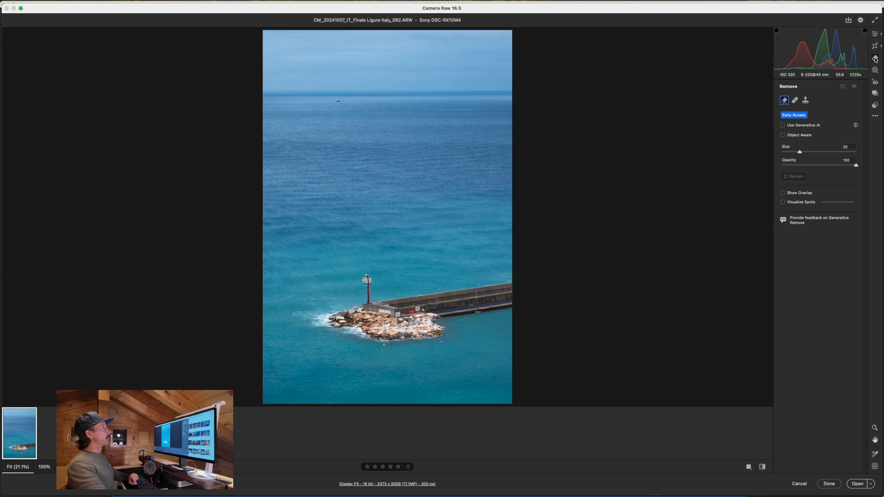
left_click(871, 72)
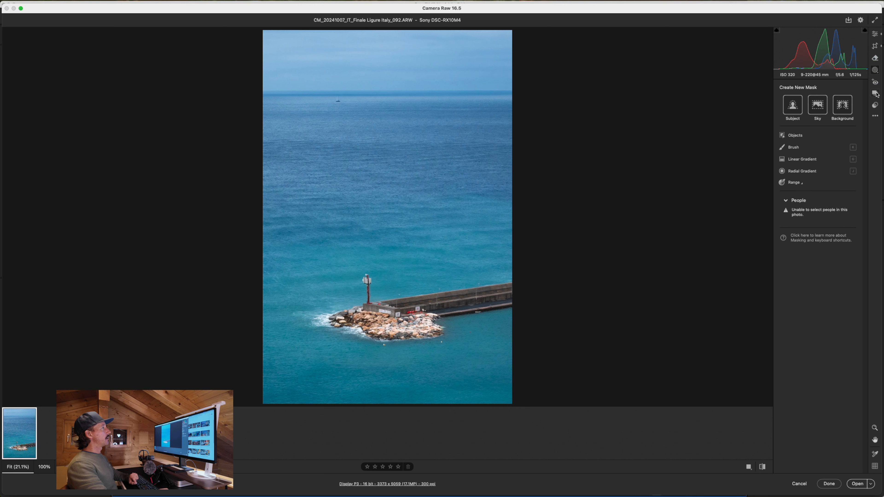
left_click(876, 93)
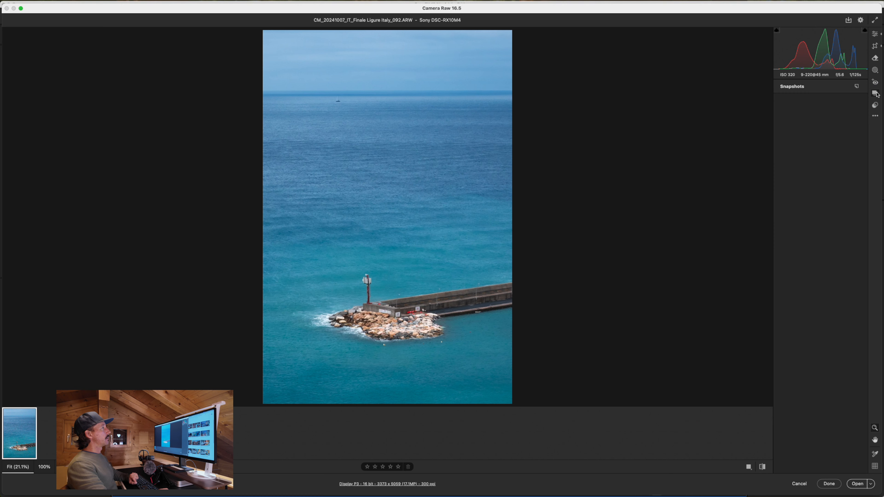
left_click(876, 106)
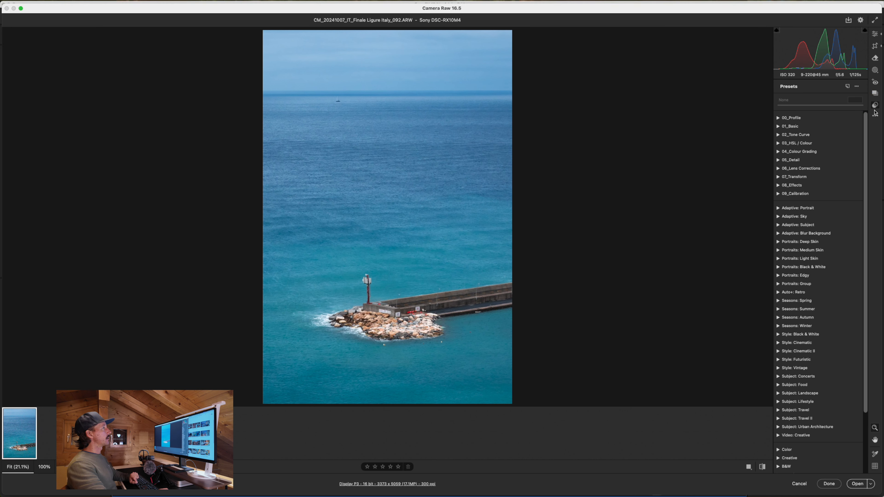
At 100% magnification, brush over the pair of small buoys just off the rocks using the Remove tool at size 10
left_click(875, 58)
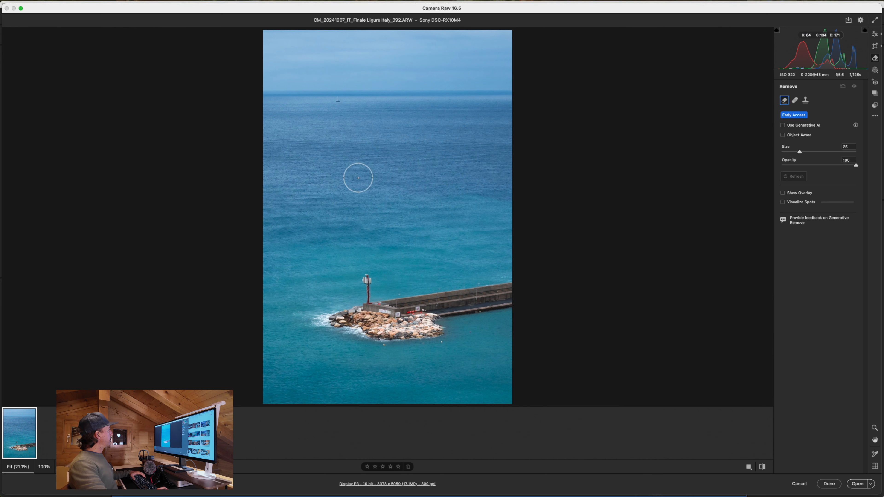
key("space")
key("space")
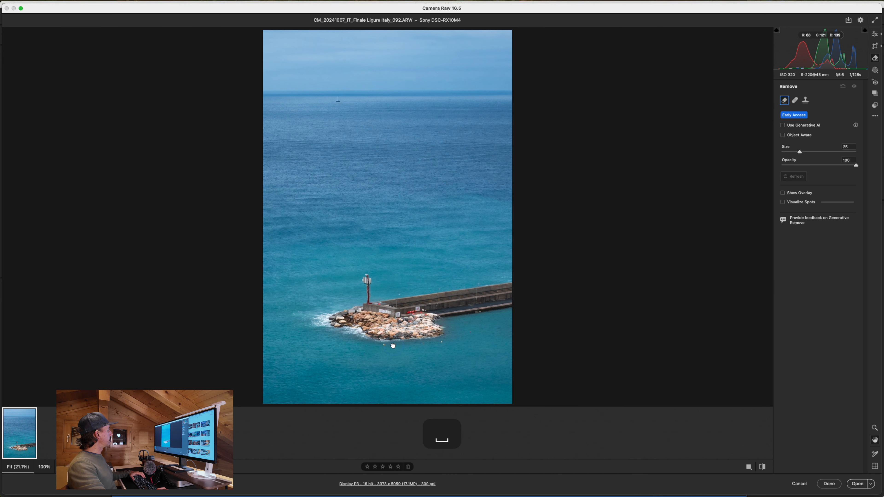
left_click(51, 470)
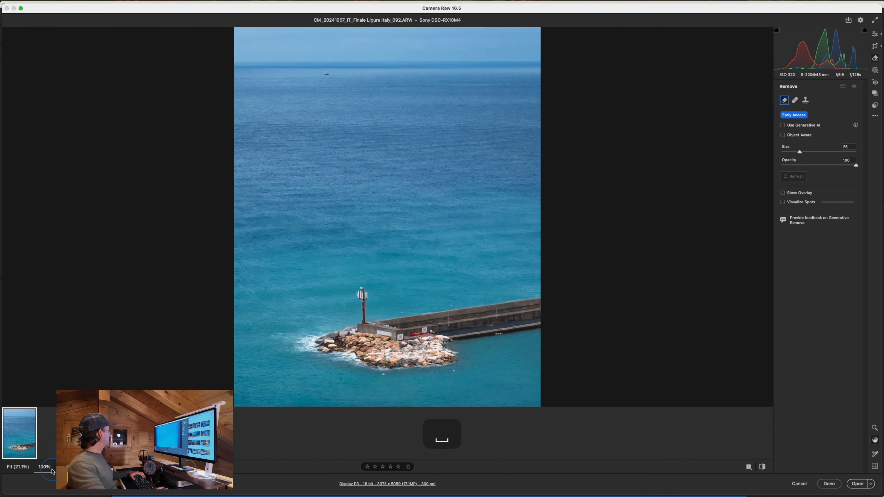
key("space")
left_click_drag(384, 359, 382, 204)
left_click_drag(407, 321, 419, 145)
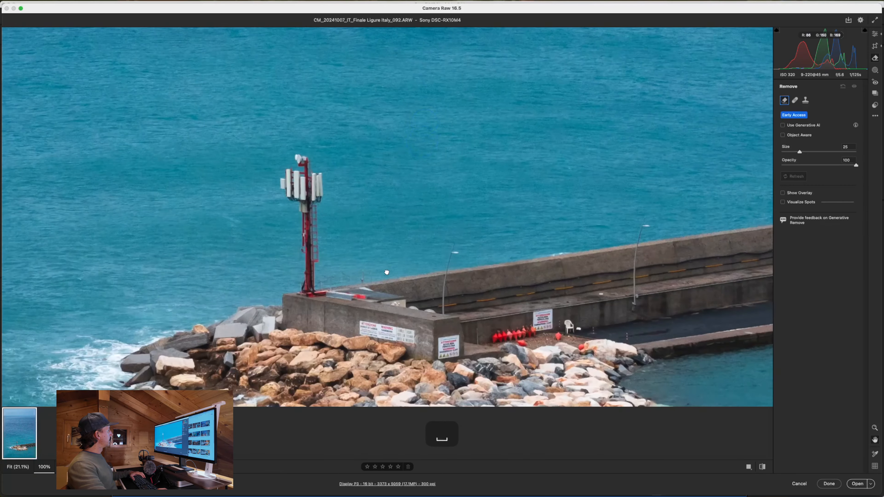
left_click_drag(398, 287, 454, 153)
mouse_move(485, 331)
left_mouse_down()
mouse_move(452, 351)
mouse_move(446, 253)
left_mouse_up()
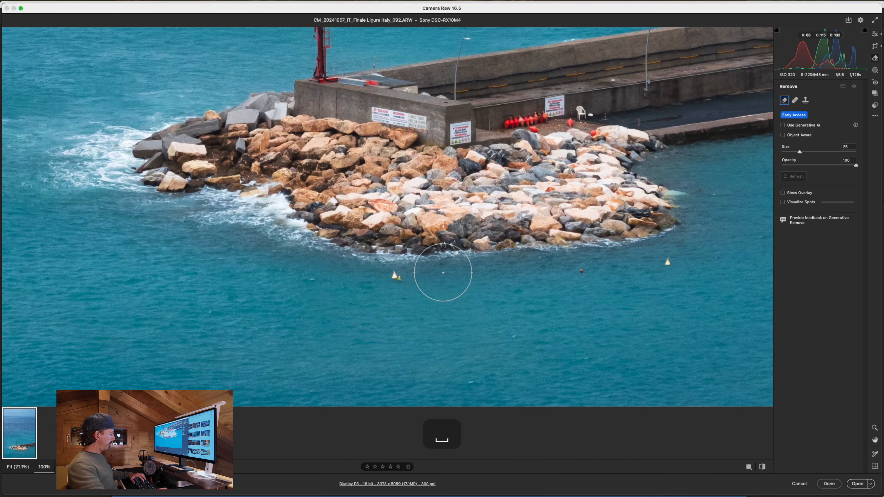
key("bracketleft")
key("bracketleft")
key("bracketleft")
key("bracketleft")
key("bracketleft")
key("bracketleft")
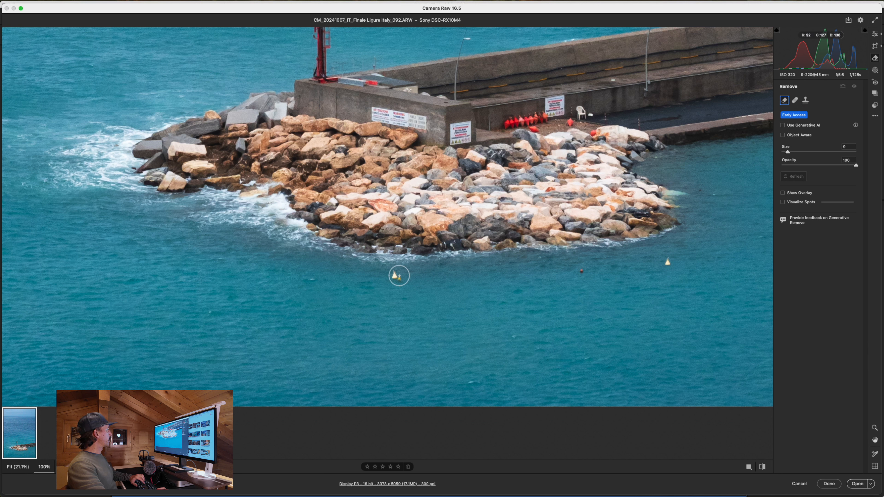
key("bracketright")
left_click(397, 276)
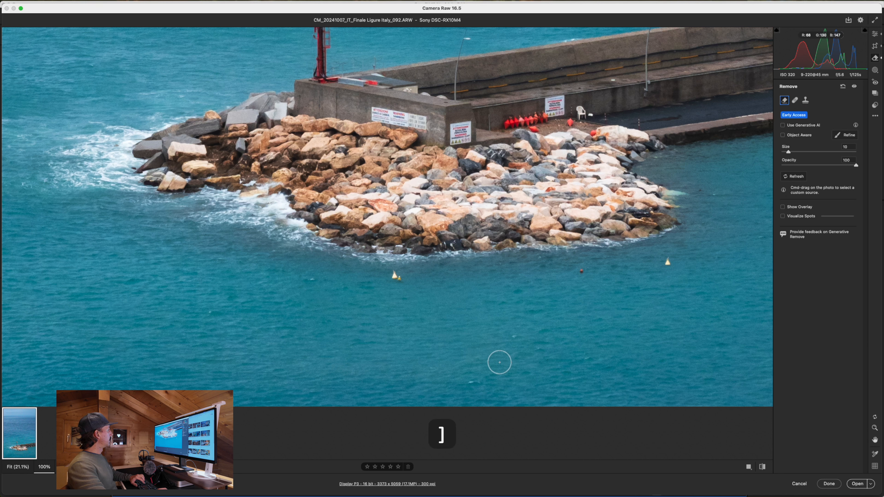
Remove the remaining small buoys from the water around the rocks and pier using the Remove tool at size 8
key("bracketleft")
key("bracketleft")
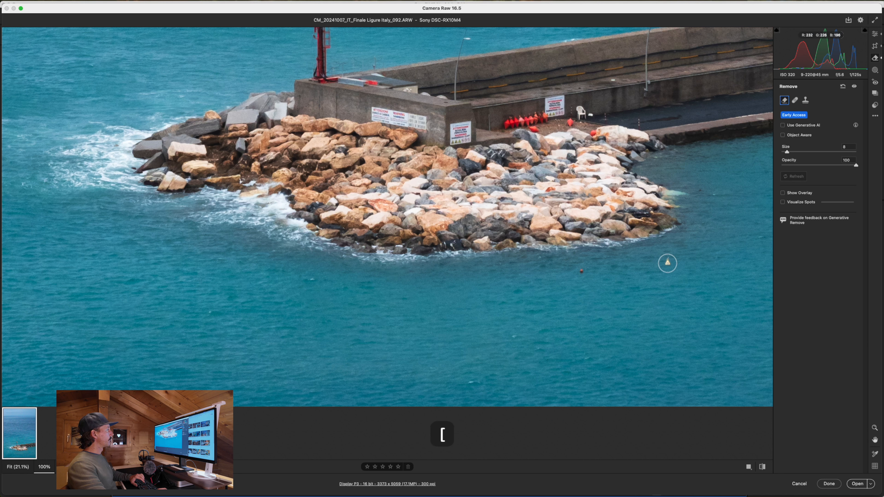
left_click(584, 272)
key("space")
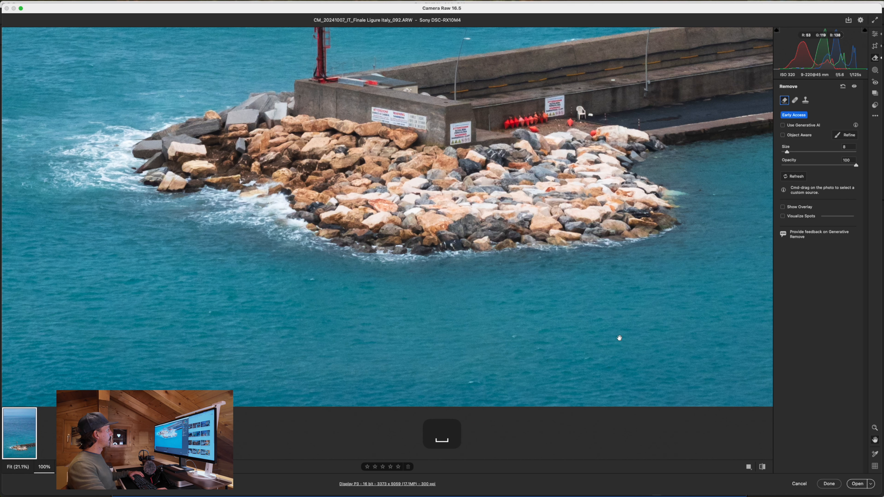
left_click_drag(699, 294, 548, 322)
left_click(651, 246)
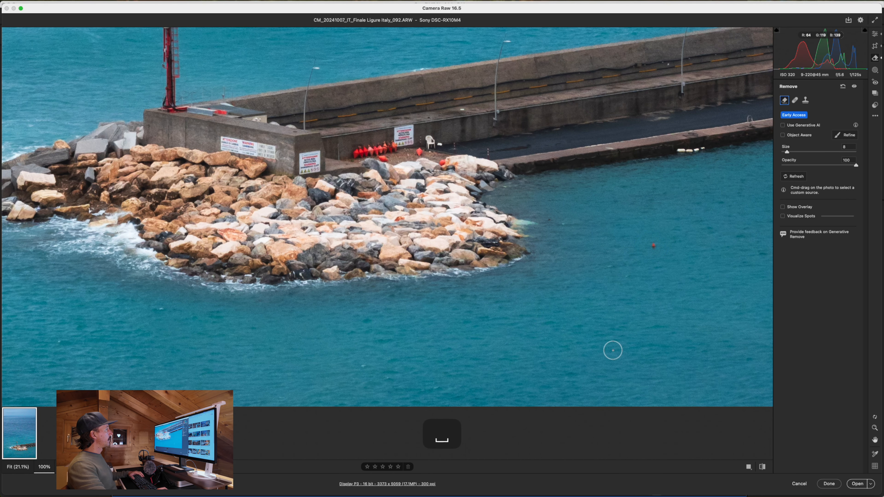
Examine the rocks, open sea and horizon at 100% magnification for other distracting objects
key("space")
left_click_drag(361, 297, 750, 288)
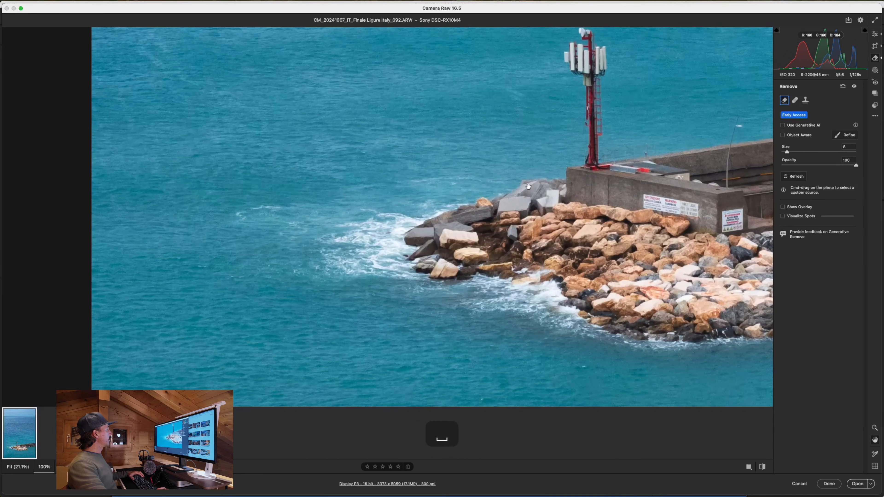
left_click_drag(606, 149, 570, 269)
left_click_drag(573, 149, 568, 313)
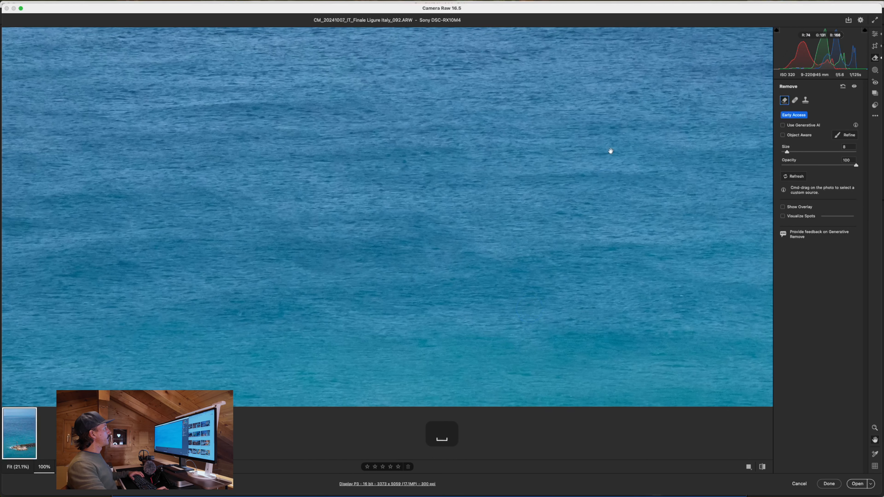
left_click_drag(610, 148, 578, 316)
left_click_drag(446, 159, 650, 326)
left_click_drag(577, 154, 424, 330)
left_click_drag(632, 146, 545, 239)
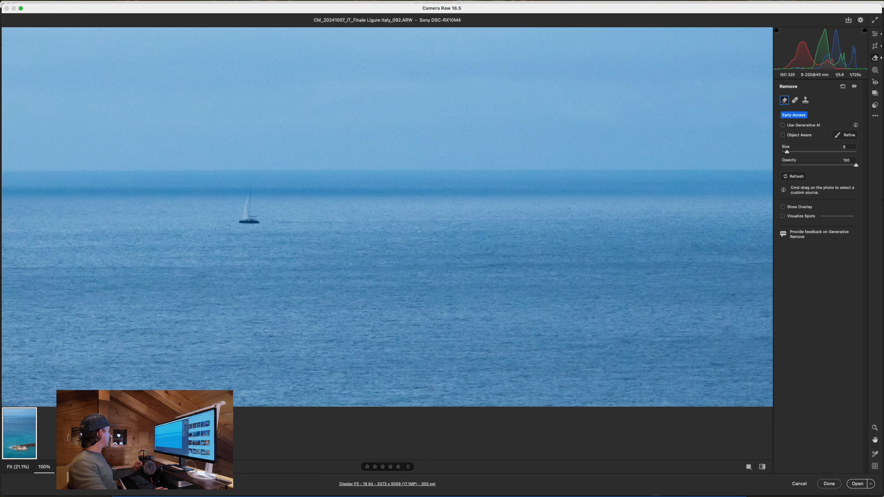
Fit the whole photo in view and compare it with the buoy removals hidden and shown
left_click(43, 469)
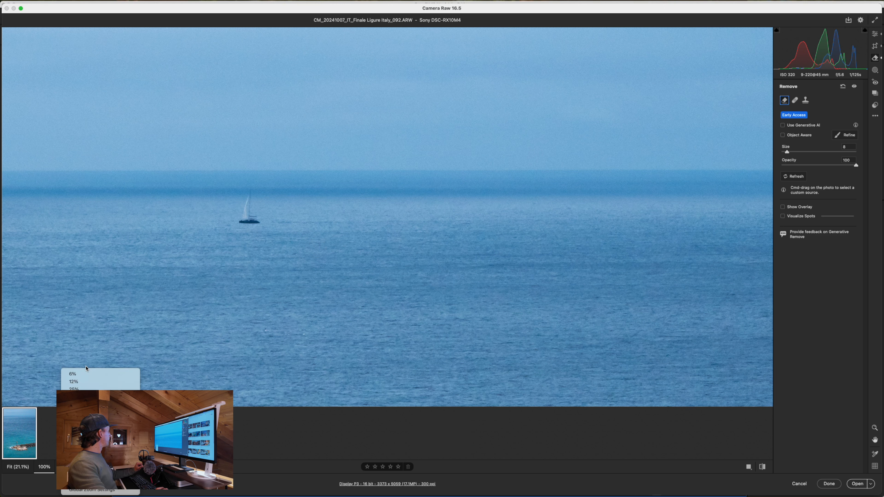
left_click(100, 490)
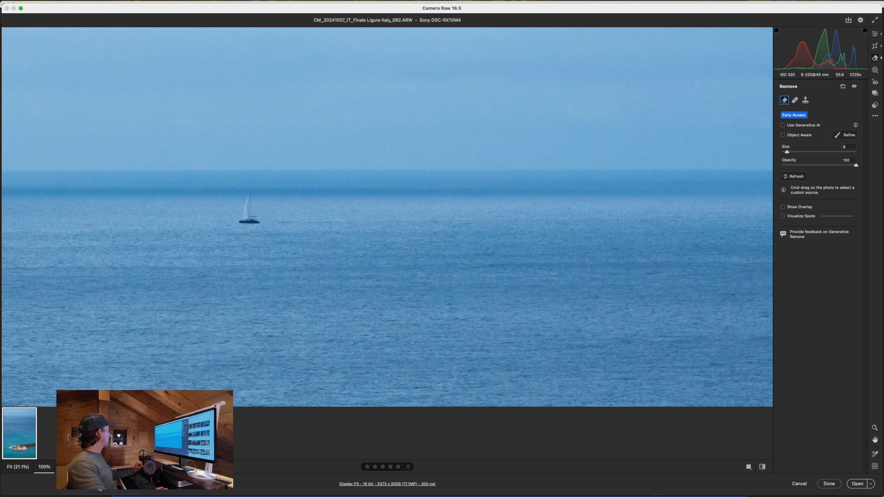
left_click(51, 469)
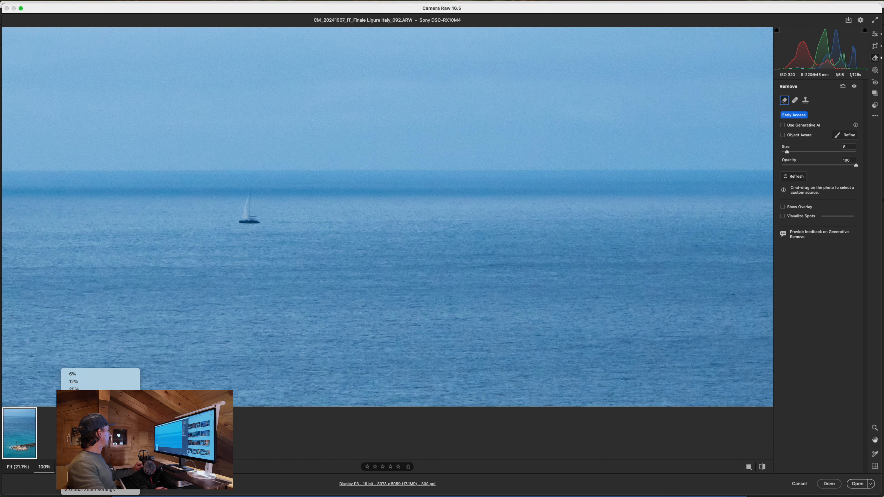
left_click(98, 490)
left_click(47, 469)
left_click(18, 467)
left_click(18, 467)
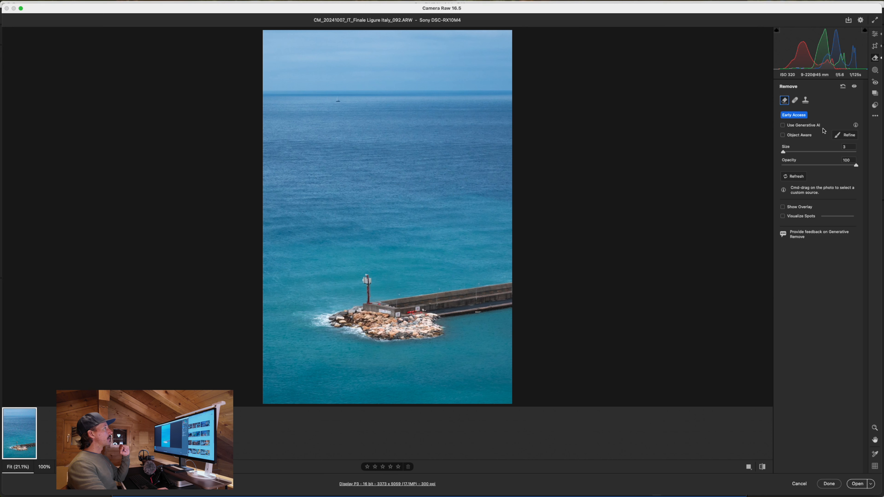
left_click(855, 87)
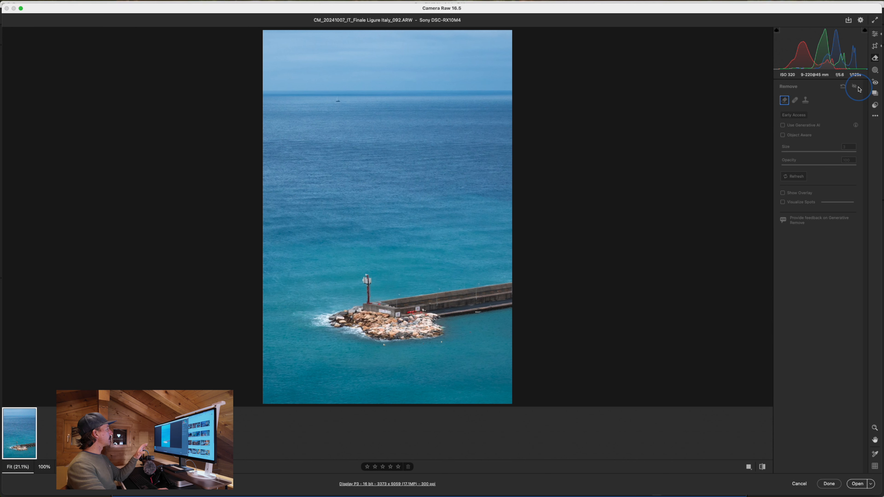
left_click(857, 88)
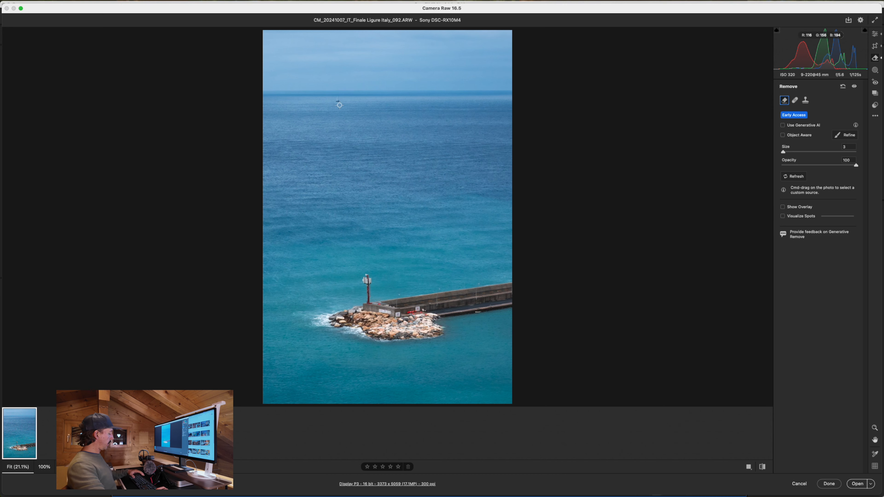
At 100% magnification, try removing the sailboat below the horizon with the Remove tool at size 8, and undo the removal
left_click(45, 467)
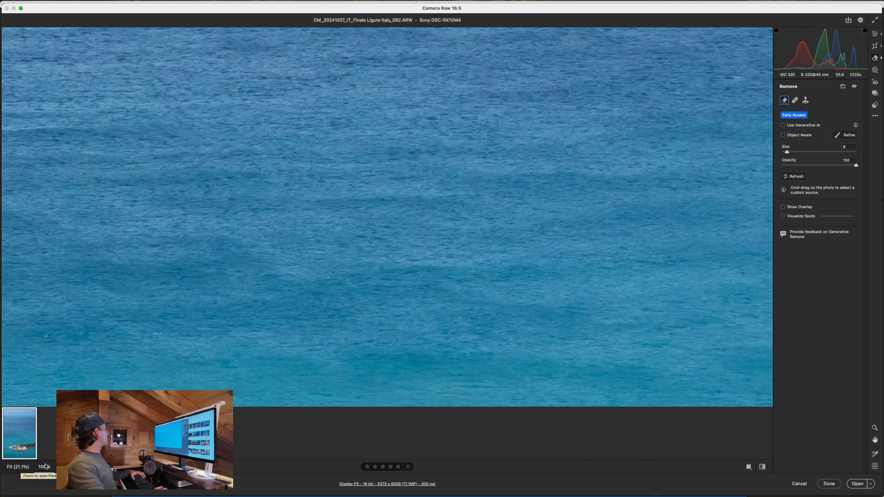
key("space")
left_click_drag(235, 116, 348, 229)
left_click_drag(248, 65, 493, 348)
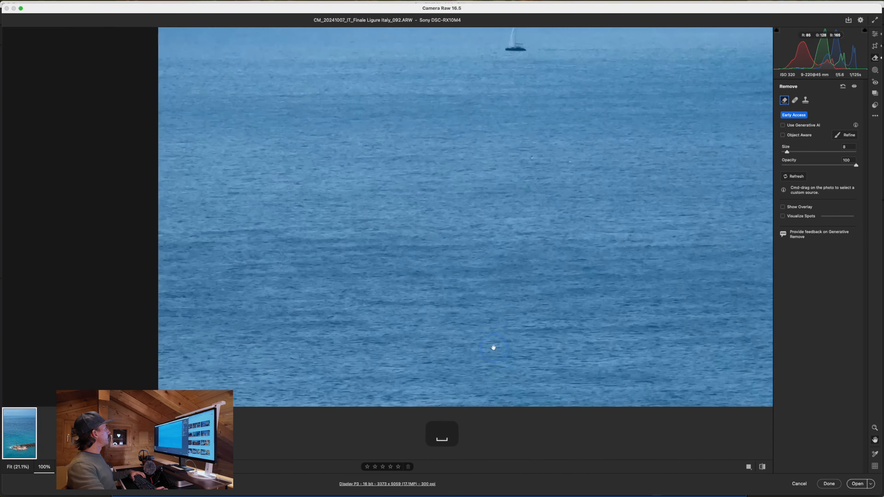
left_click_drag(394, 144, 356, 325)
left_click_drag(450, 239, 395, 248)
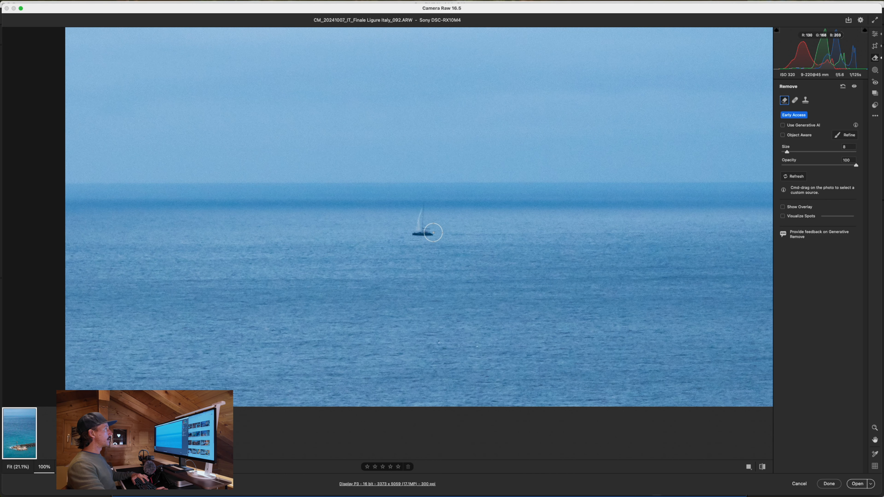
mouse_move(434, 230)
left_mouse_down()
mouse_move(412, 234)
mouse_move(422, 213)
left_mouse_up()
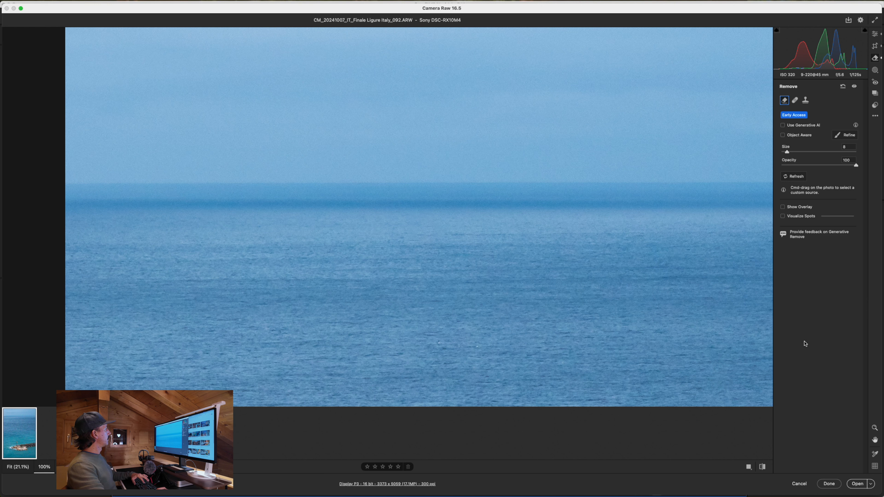
key("super+z")
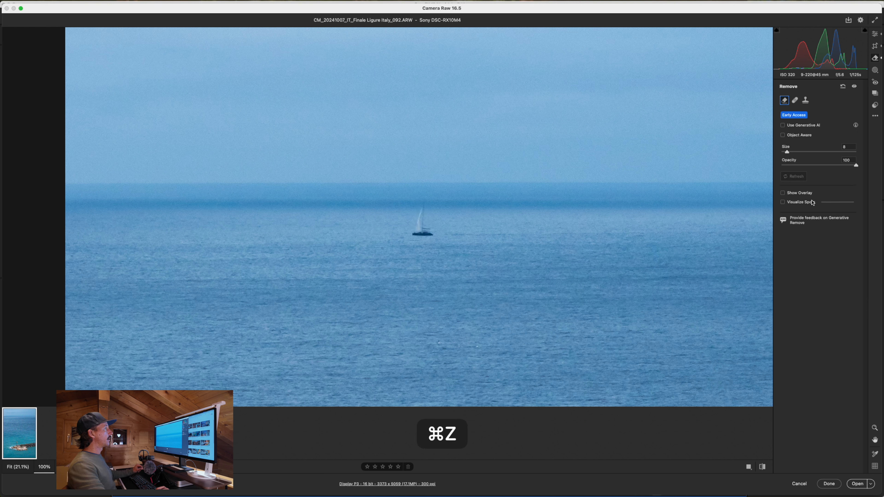
Paint out the sailboat below the horizon with the Heal tool at size 8, feather 0 and opacity 100, and refresh its source
left_click(797, 98)
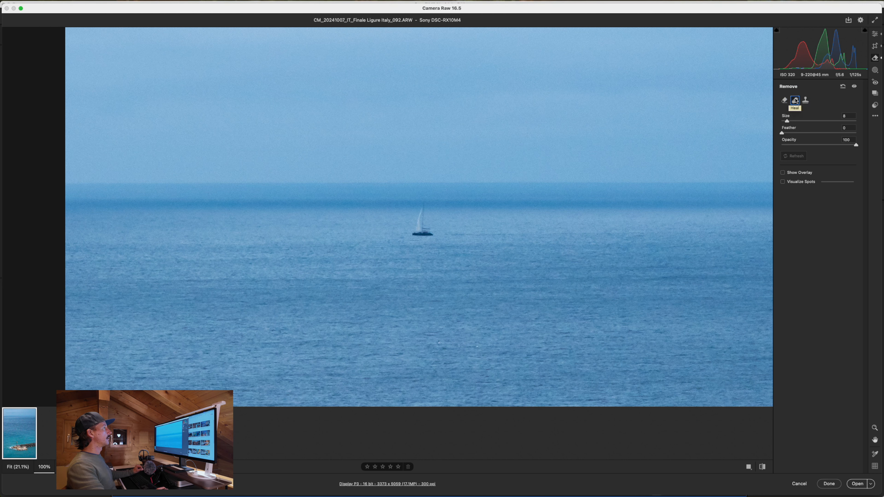
mouse_move(425, 208)
left_mouse_down()
mouse_move(407, 238)
mouse_move(435, 230)
mouse_move(427, 222)
left_mouse_up()
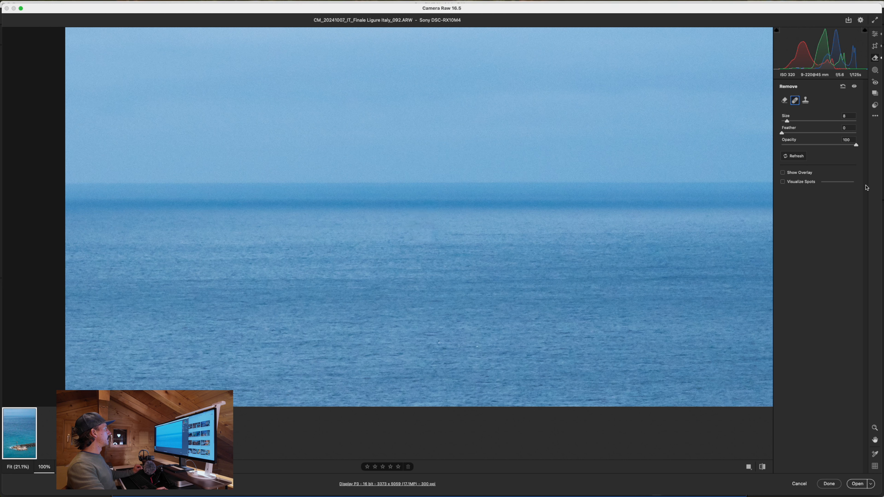
left_click(786, 155)
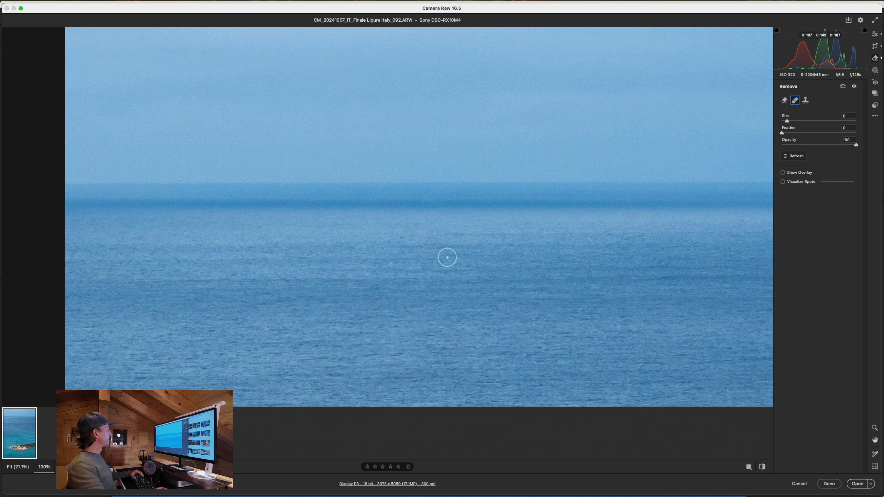
Fit the photo in view and compare it with and without the sailboat and buoy retouching
left_click(60, 468)
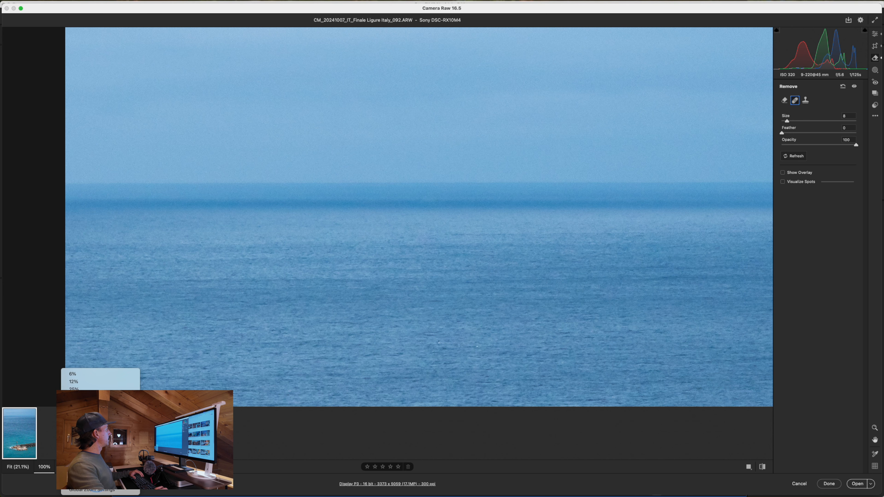
left_click(84, 477)
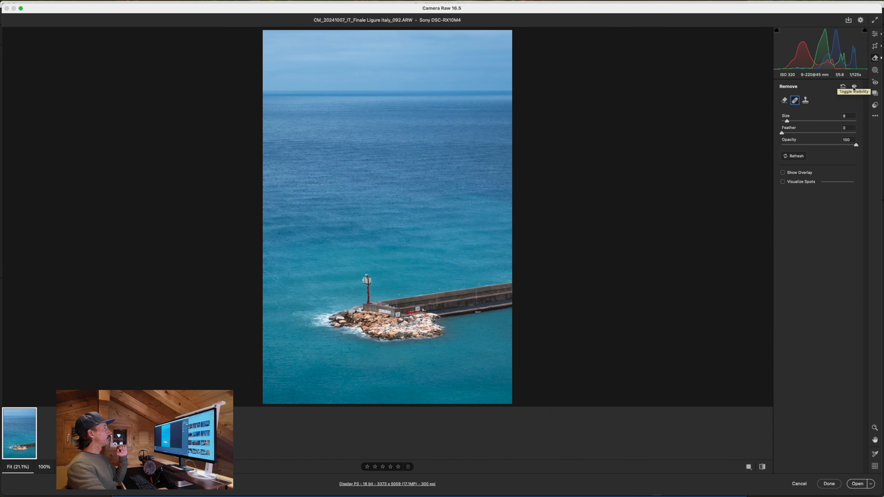
left_click(854, 87)
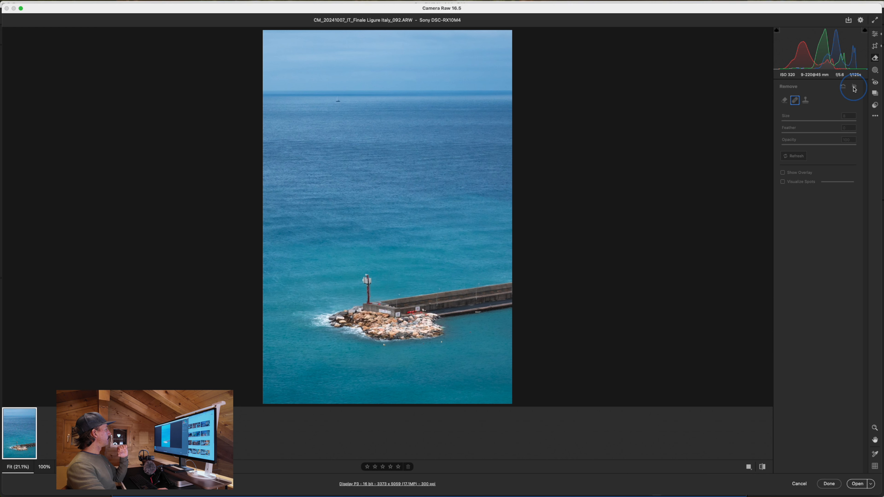
left_click(854, 88)
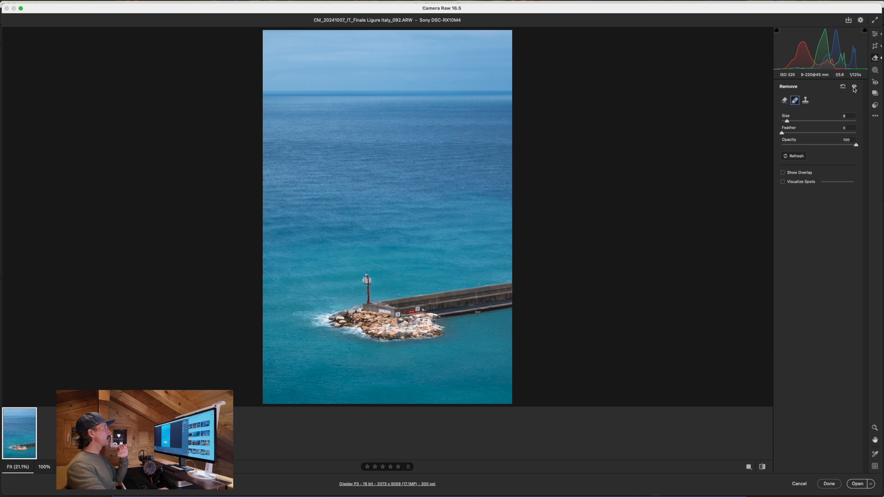
left_click(855, 88)
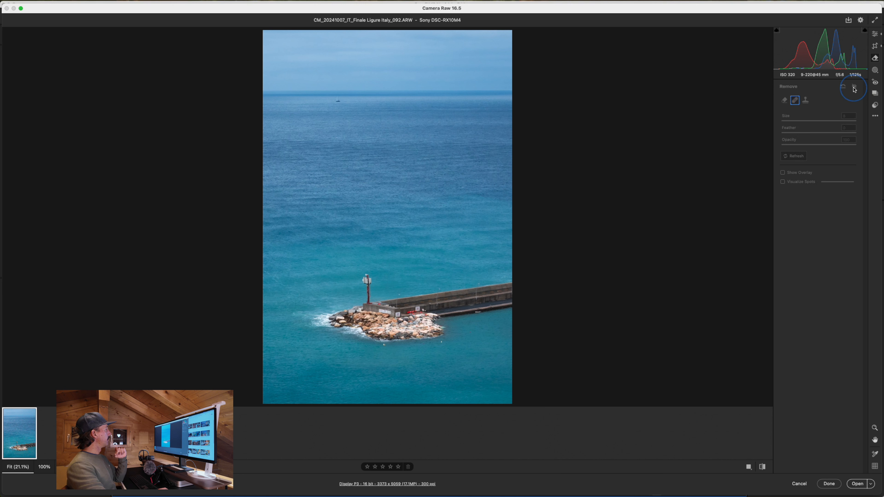
left_click(854, 88)
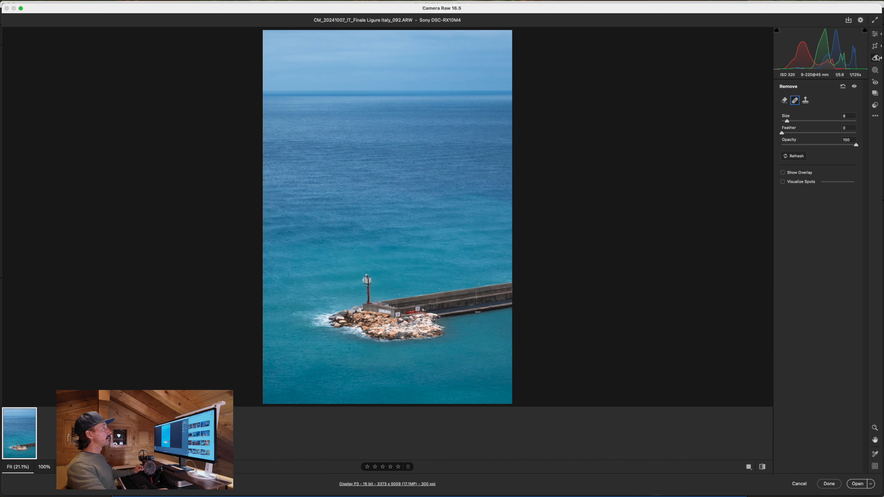
Create a linear gradient mask covering the sky, with a straight vertical fade ending just below the horizon
left_click(876, 71)
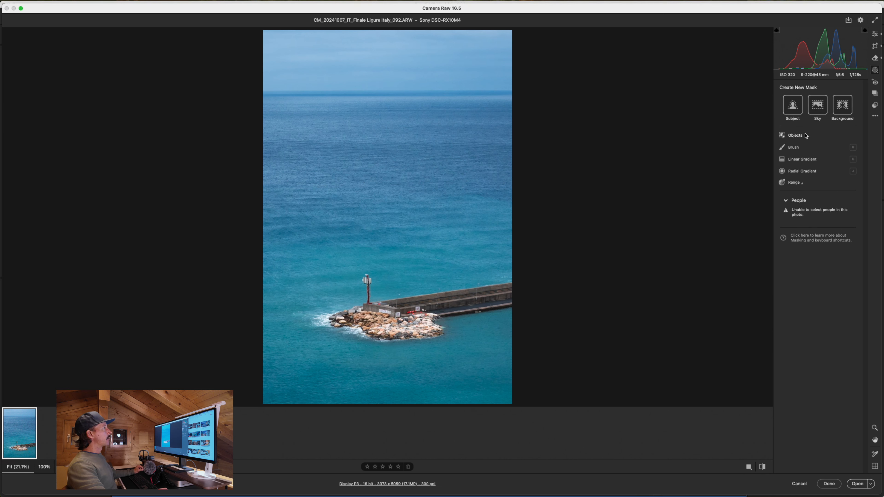
left_click(802, 160)
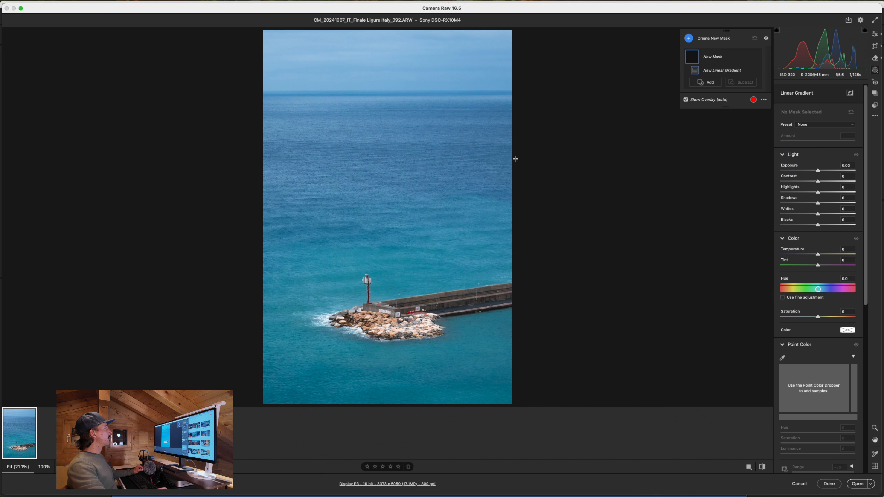
left_click_drag(386, 81, 387, 125)
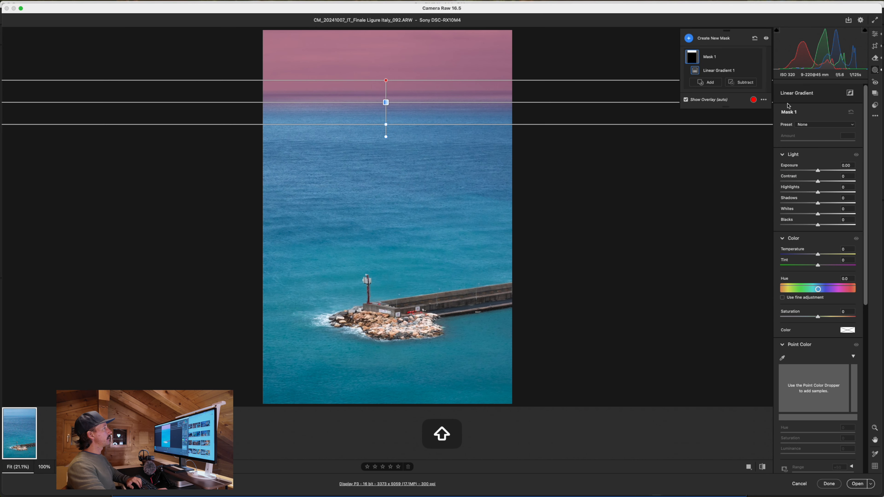
Set the sky gradient mask's Dehaze to +15 and Saturation to -6, and return to the global edit settings
scroll(835, 350, "down", 1)
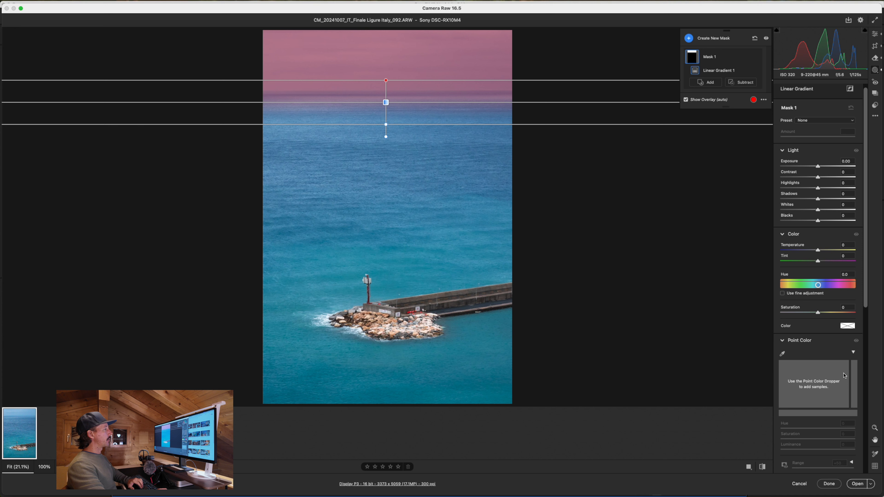
scroll(844, 376, "down", 5)
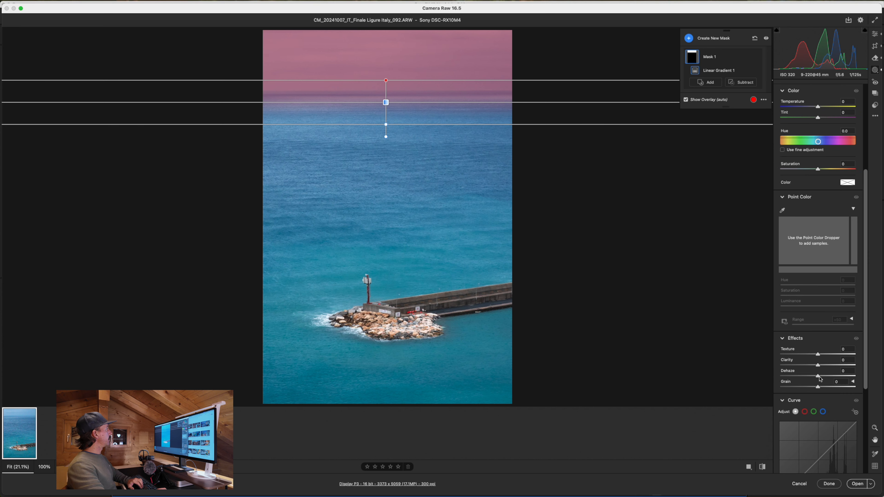
left_click_drag(819, 377, 826, 378)
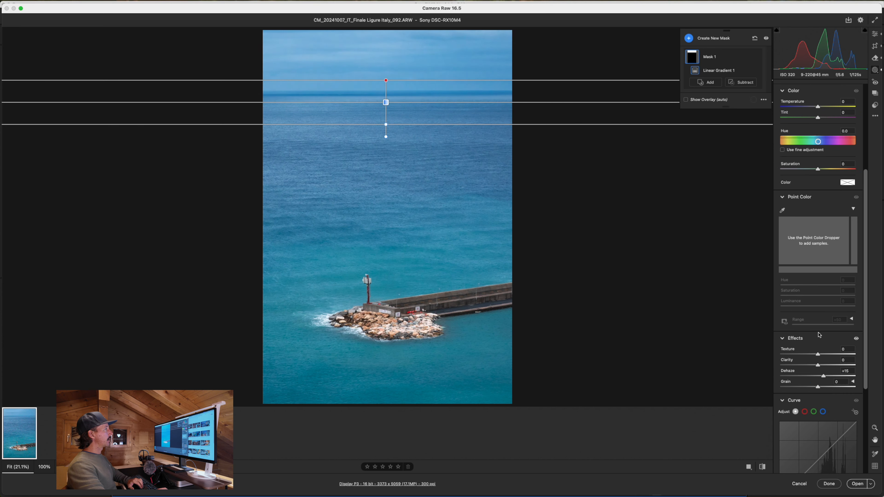
left_click_drag(818, 169, 816, 169)
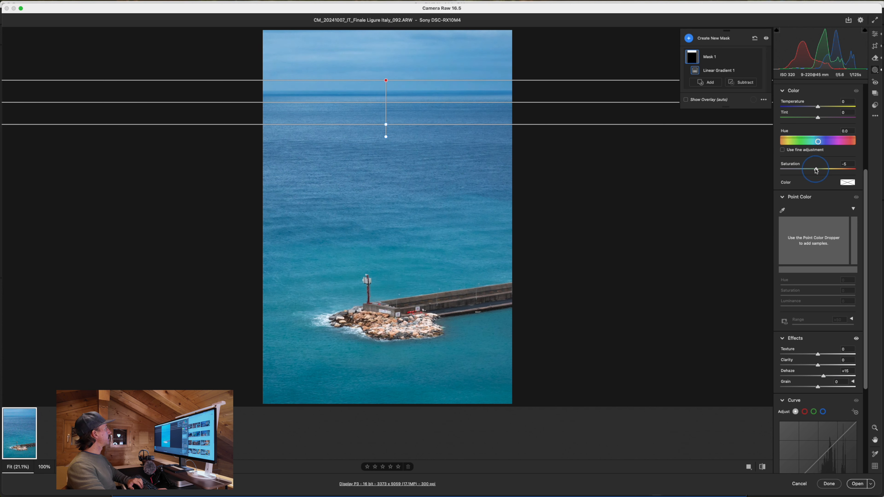
left_click_drag(816, 171, 816, 170)
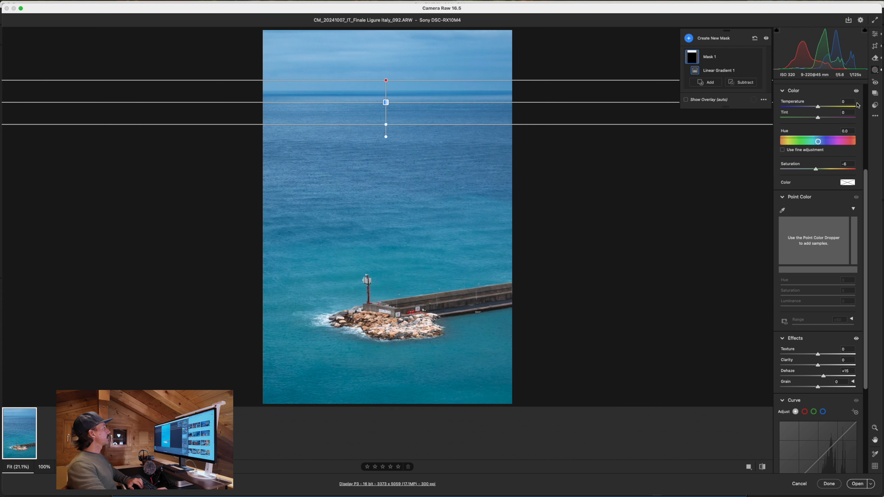
left_click(875, 34)
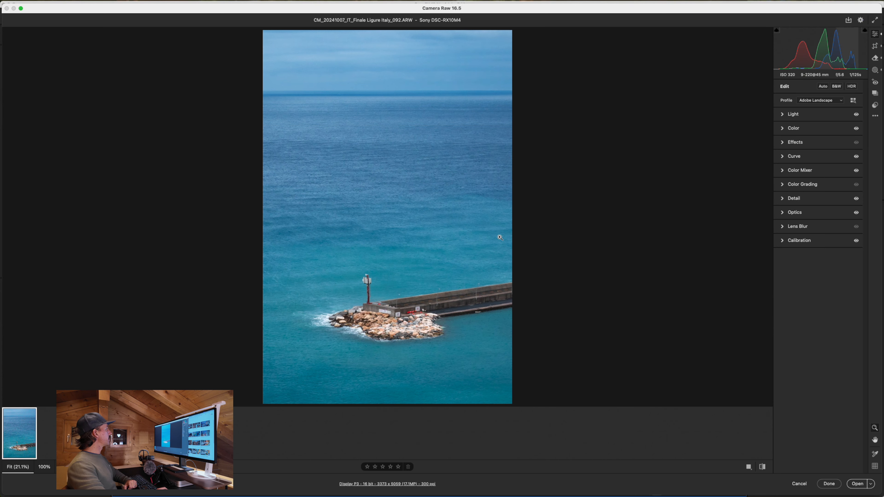
Inspect the pier and rocks at 100% and add film grain with an amount of 15 to the photo
left_click(375, 310)
key("space")
left_click_drag(472, 153, 457, 252)
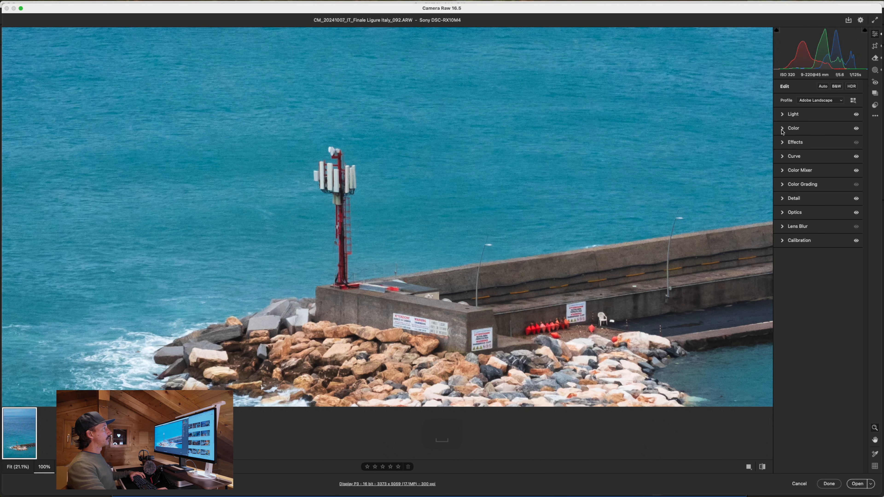
left_click(784, 142)
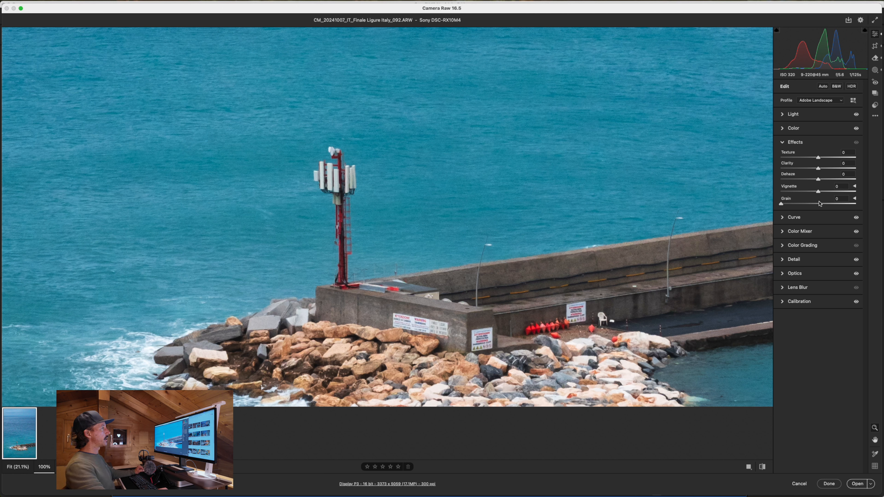
left_click(855, 199)
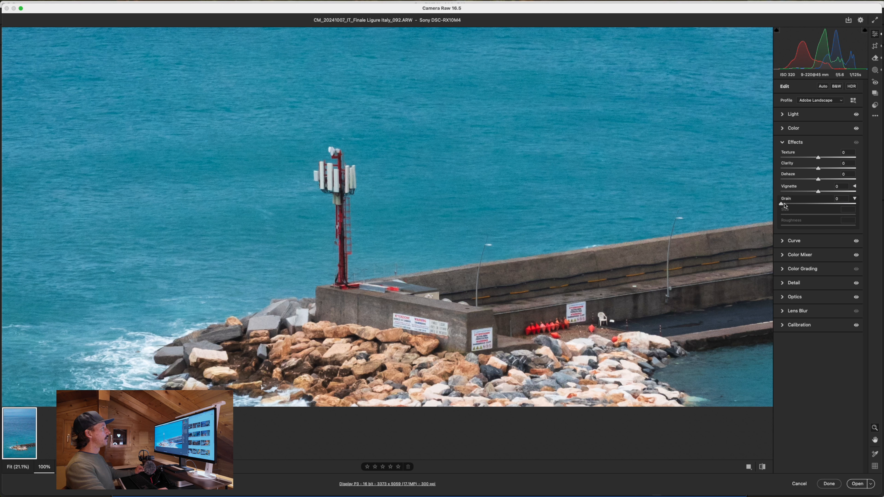
mouse_move(783, 205)
left_mouse_down()
mouse_move(800, 208)
mouse_move(784, 209)
left_mouse_up()
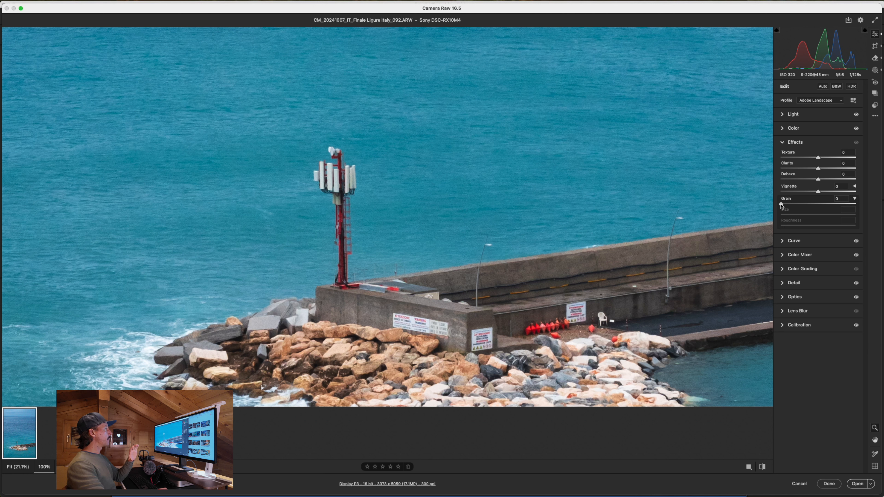
left_click_drag(786, 204, 795, 205)
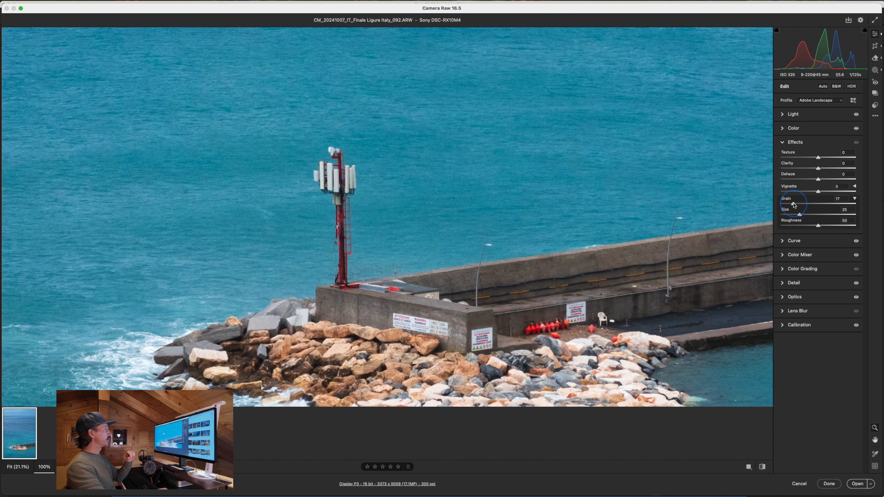
left_click_drag(794, 205, 792, 205)
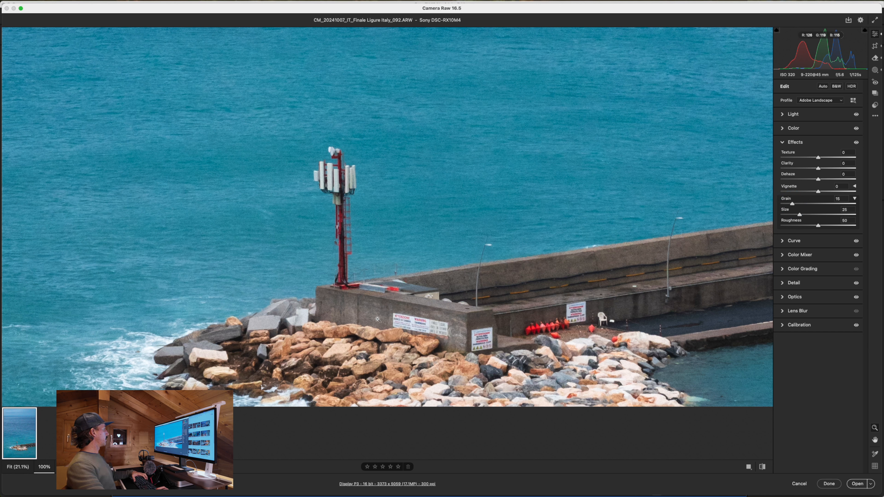
Set the grain amount to 33, Size to 20 and Roughness to 40, and compare the photo with and without the effects
key("space")
left_click_drag(323, 337, 382, 354)
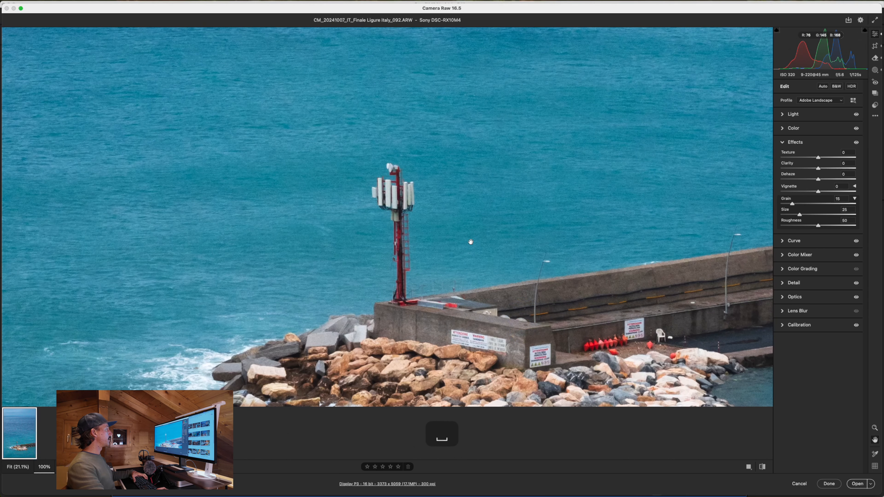
left_click_drag(498, 258, 479, 282)
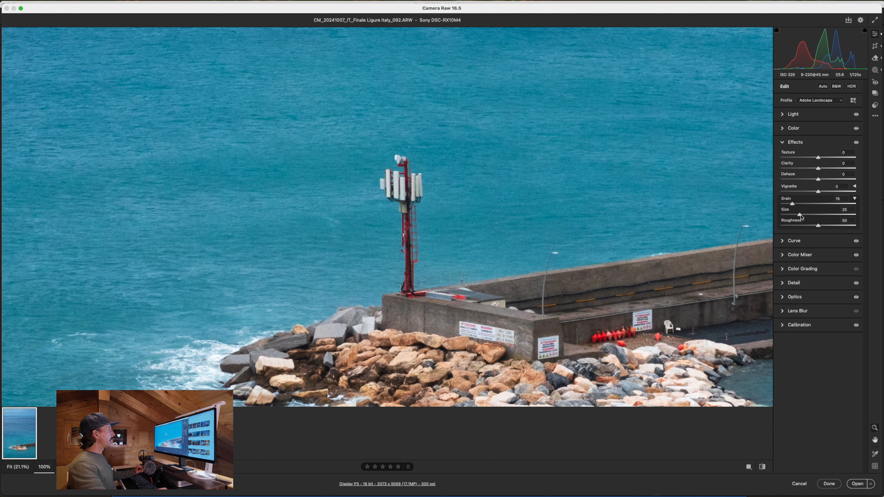
mouse_move(801, 216)
left_mouse_down()
mouse_move(816, 228)
mouse_move(794, 205)
mouse_move(806, 206)
left_mouse_up()
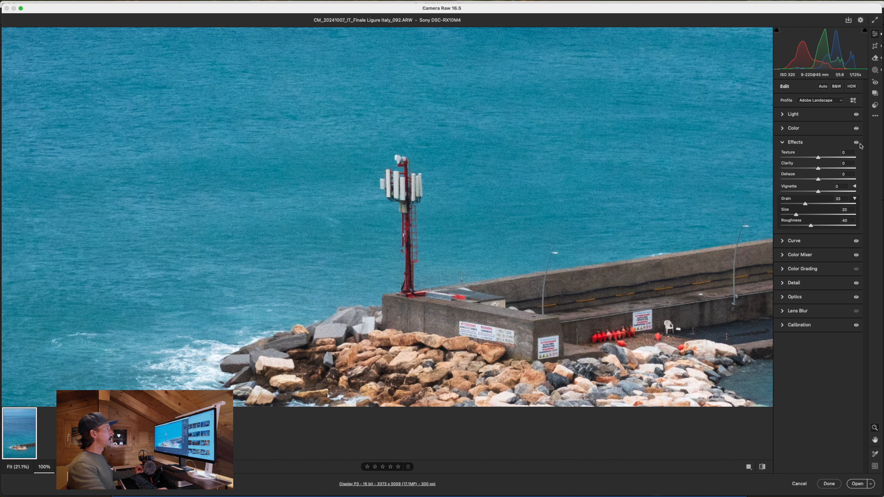
left_click(858, 144)
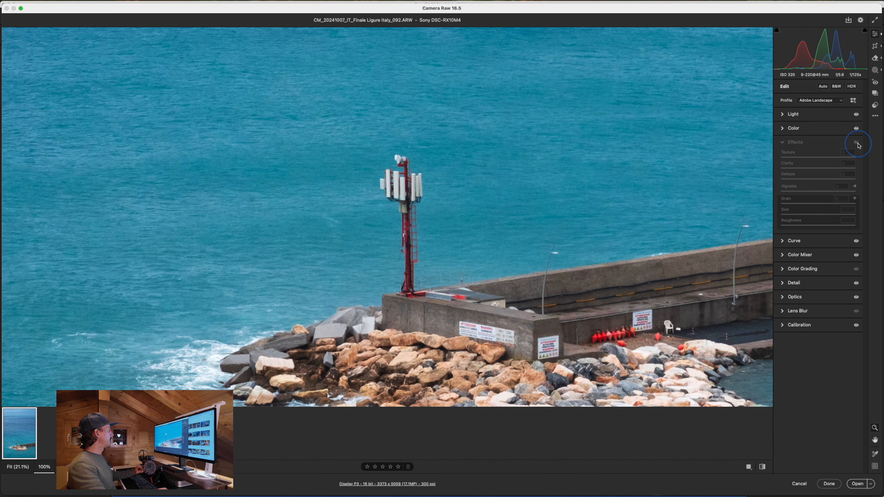
left_click(858, 143)
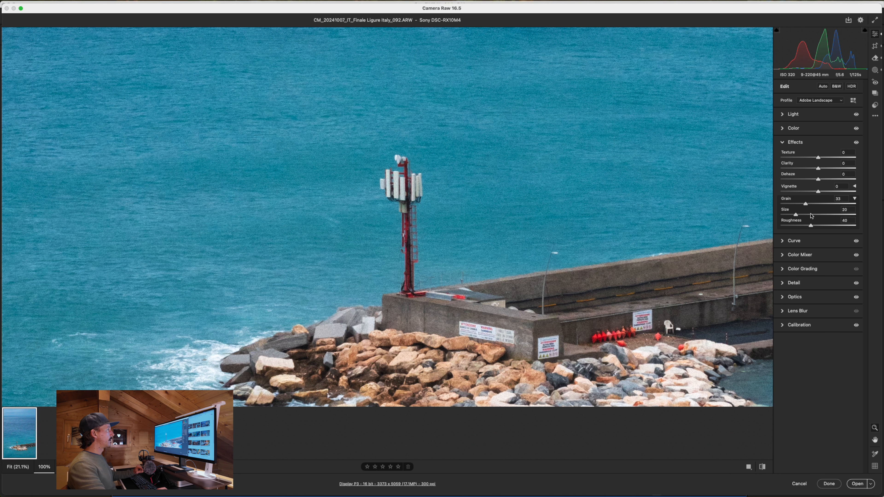
Reduce the grain amount to 20 and compare the photo again with and without the effects
left_click_drag(806, 205, 798, 205)
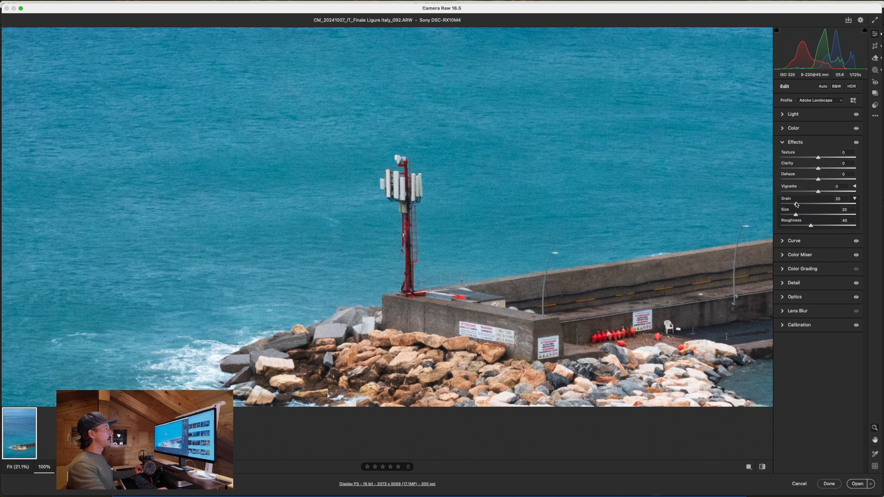
left_click(857, 142)
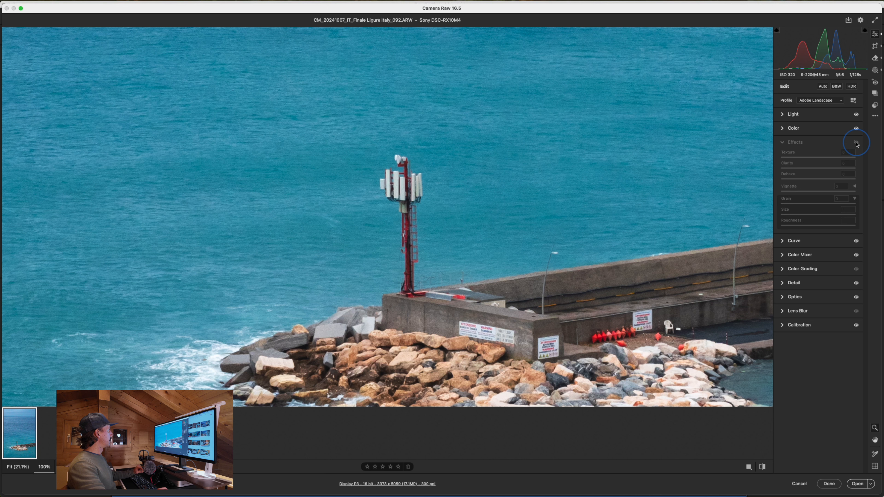
left_click(857, 143)
left_click(857, 143)
left_click(857, 143)
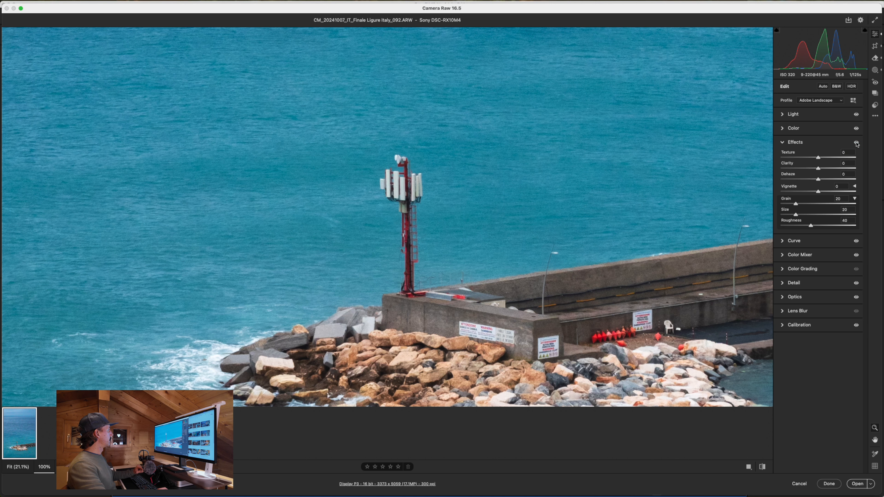
left_click(783, 142)
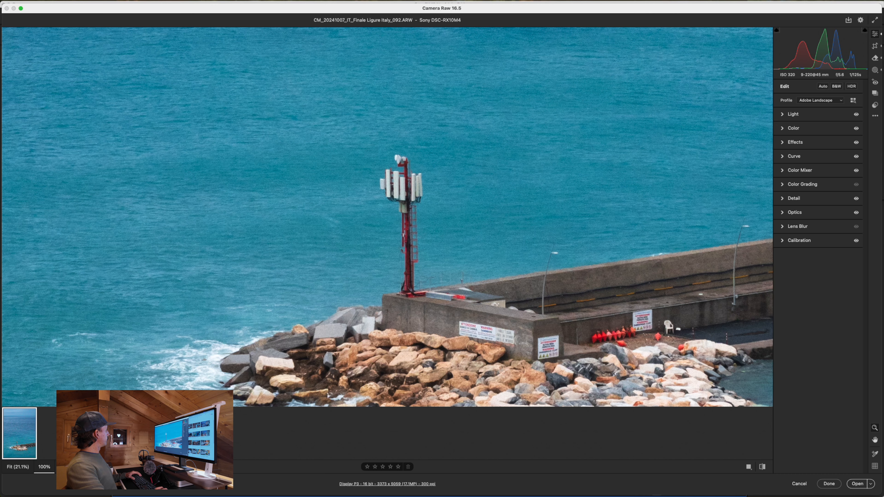
Fit the whole photo in view and compare it before and after the edits
key("space")
left_click(349, 287)
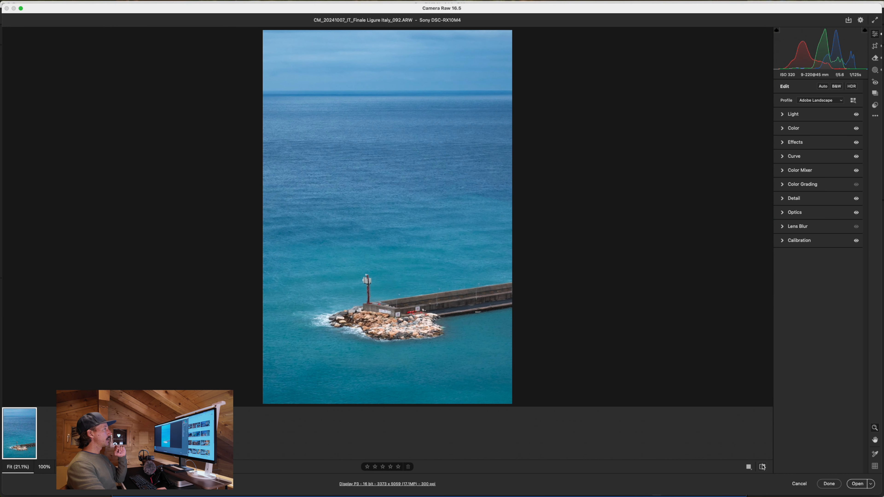
left_click(763, 467)
left_click(762, 471)
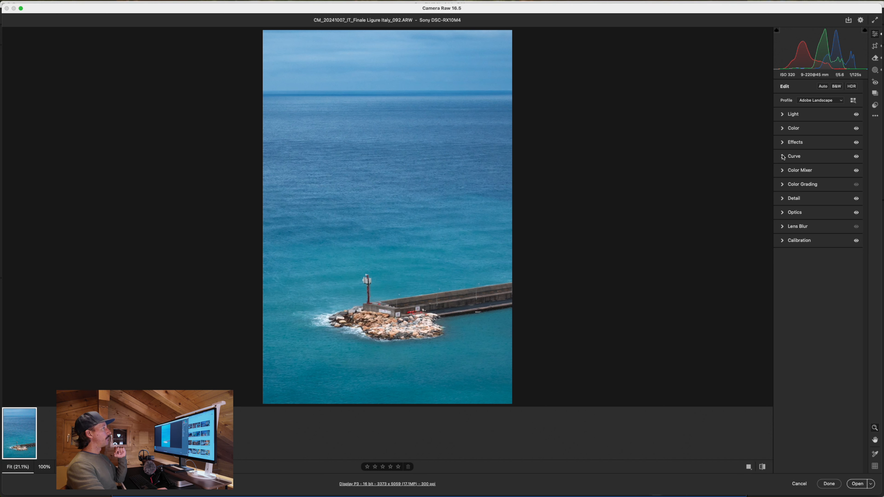
Set the Vignette to -5 and compare the photo with its default settings
left_click(782, 143)
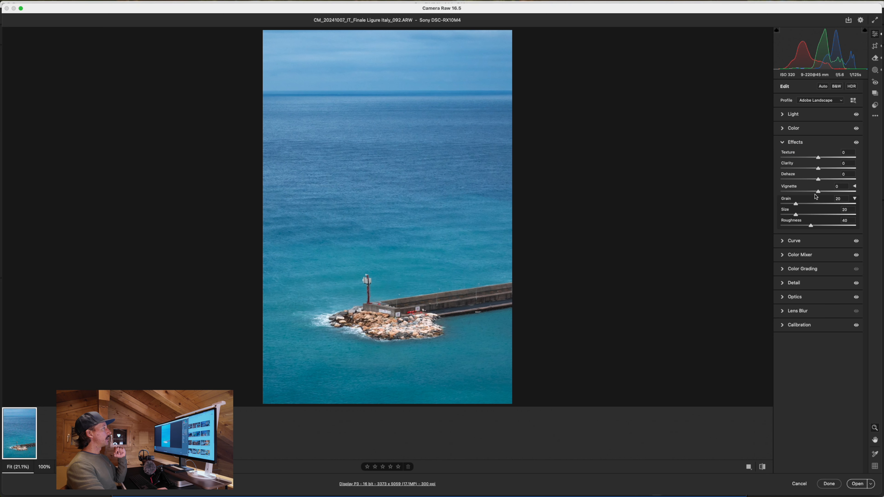
left_click(855, 198)
left_click_drag(819, 191, 818, 193)
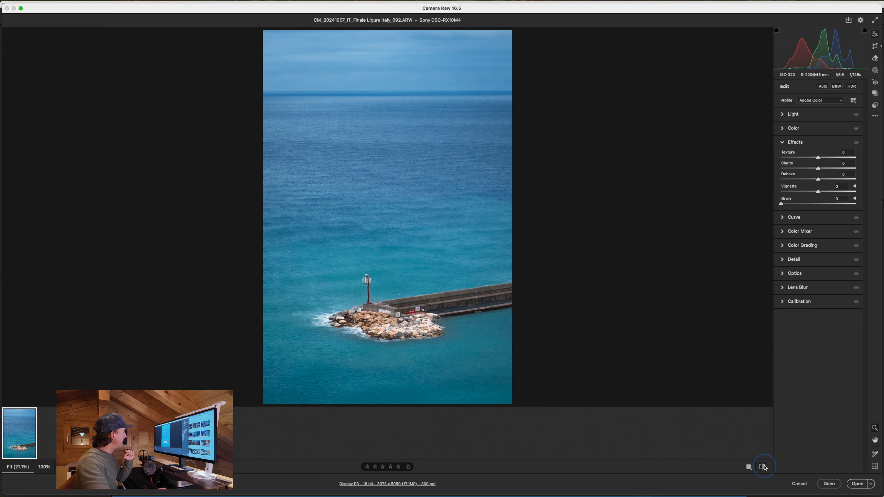
left_click(763, 467)
left_click(763, 466)
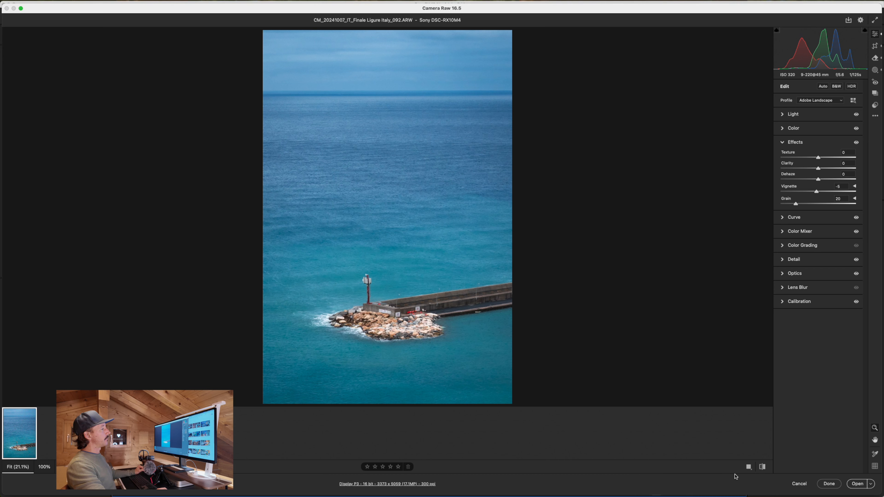
Finish the raw edit, return to Adobe Bridge and duplicate CM_20241007_IT_Finale Ligure Italy_092.ARW
left_click(829, 484)
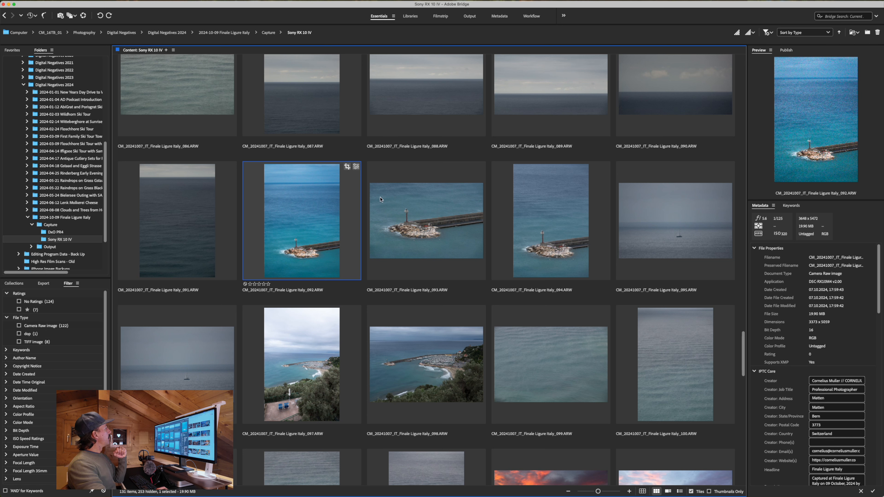
right_click(300, 217)
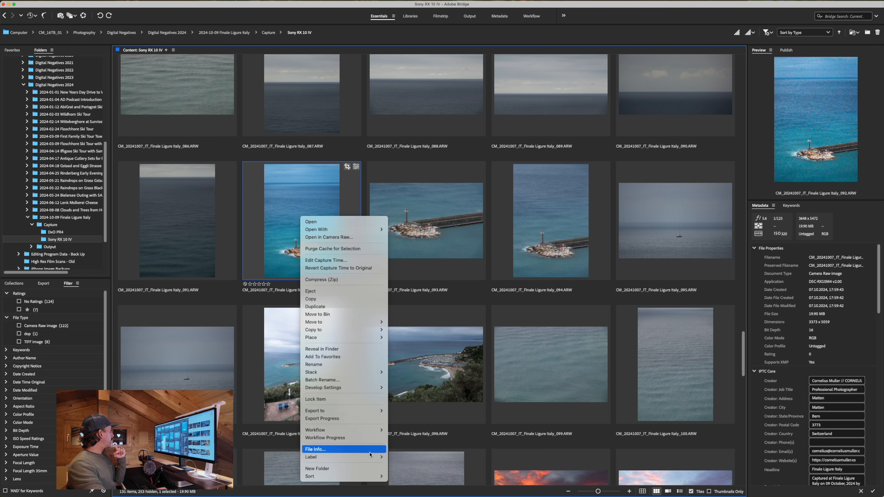
left_click(341, 306)
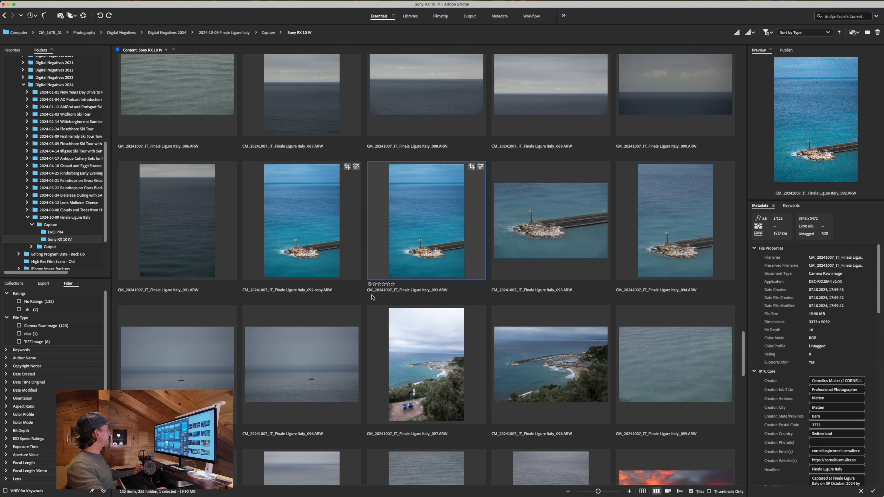
Open the duplicated 092 copy in Camera Raw and expand the B&W group in the profile browser
left_click(317, 257)
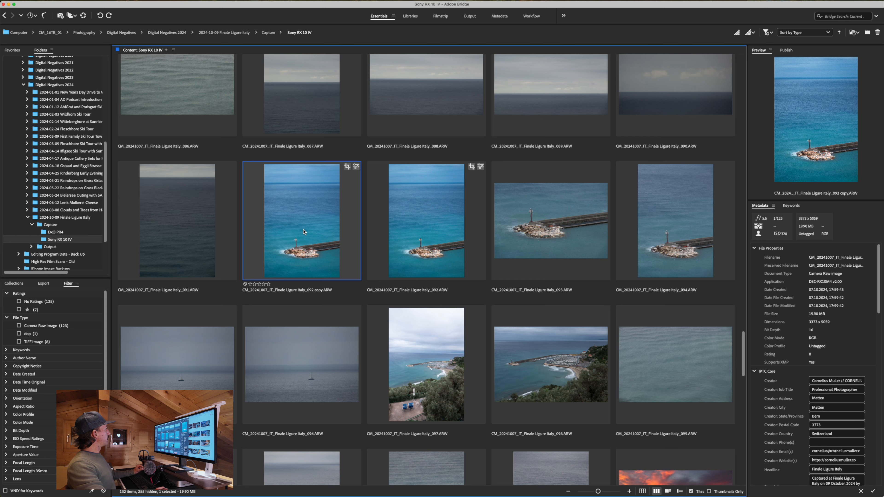
double_click(293, 209)
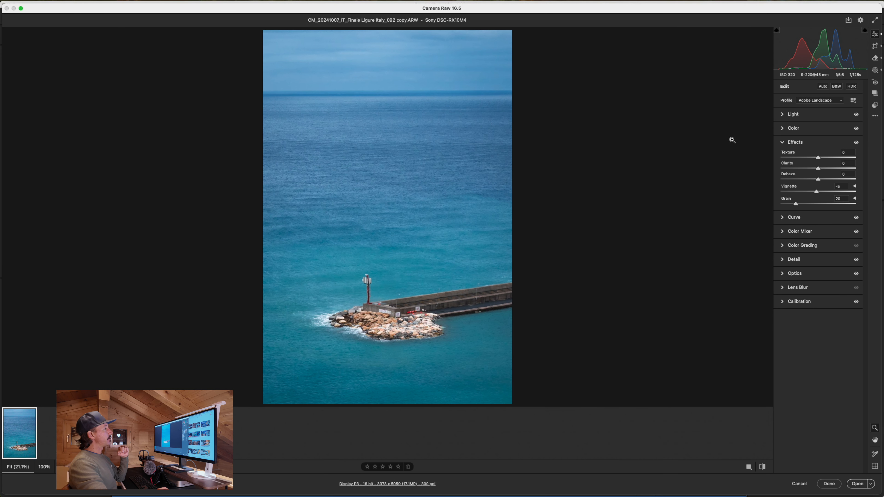
left_click(852, 102)
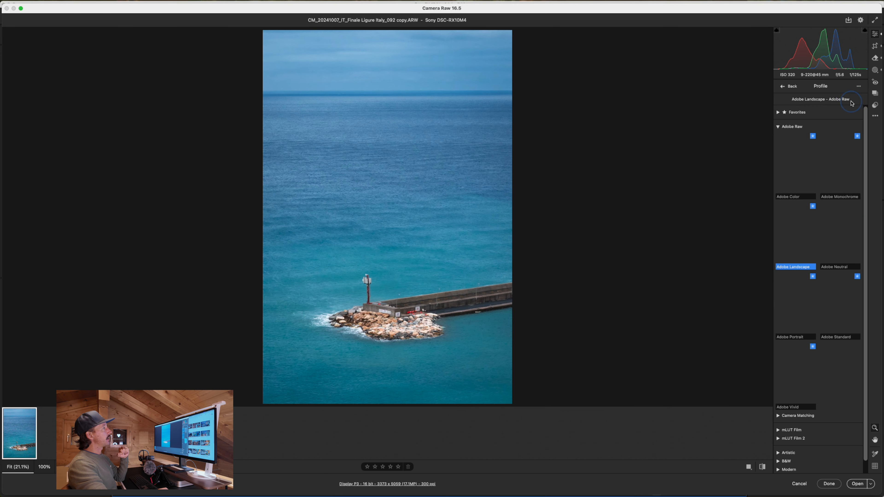
left_click(781, 128)
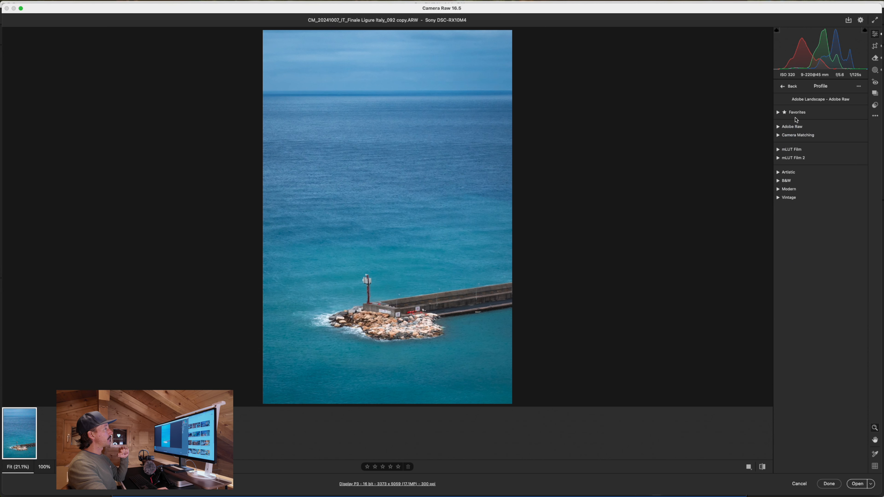
left_click(780, 181)
Preview the B&W profiles on the photo, apply B&W 09 at Amount 100, and return to the edit settings
left_click_drag(865, 134, 876, 218)
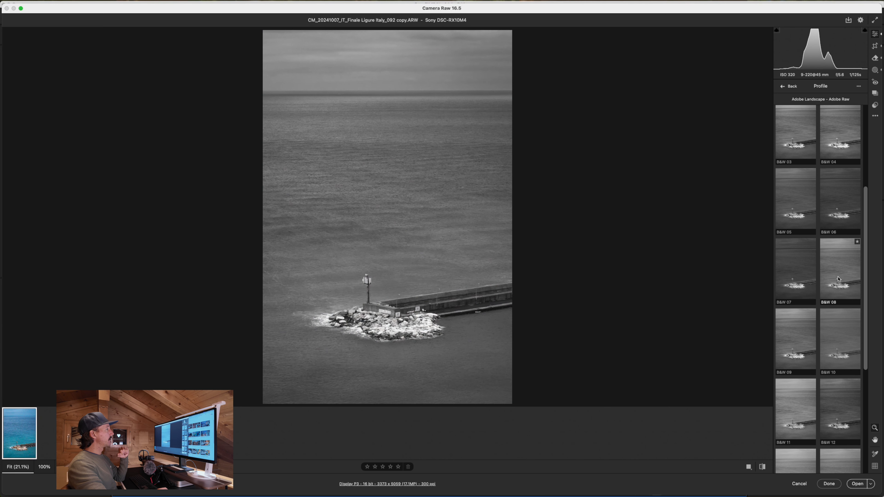
scroll(835, 363, "down", 2)
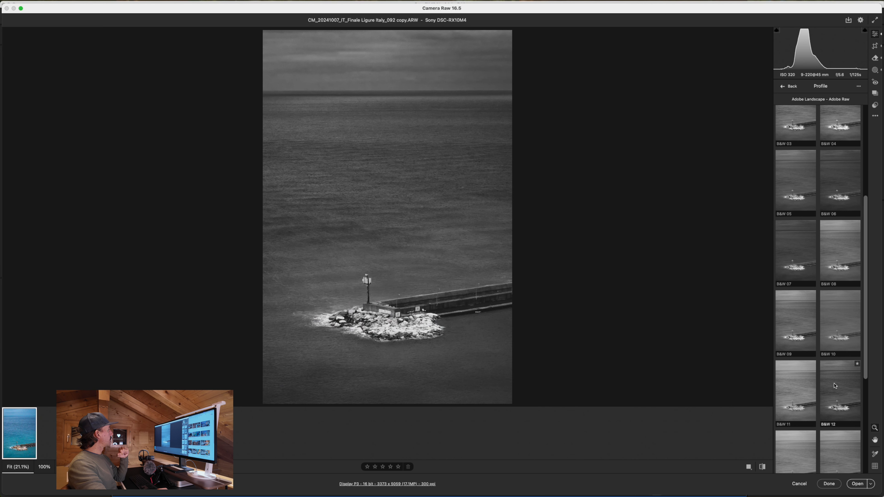
scroll(837, 383, "down", 10)
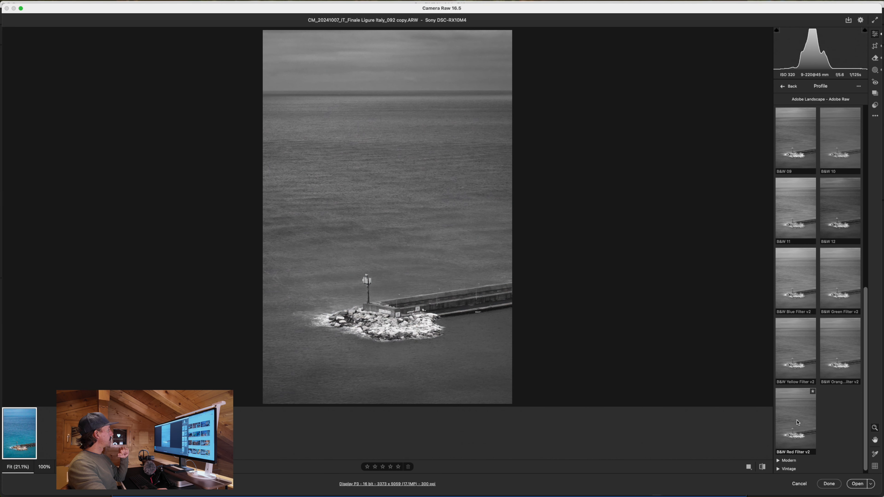
scroll(835, 331, "up", 1)
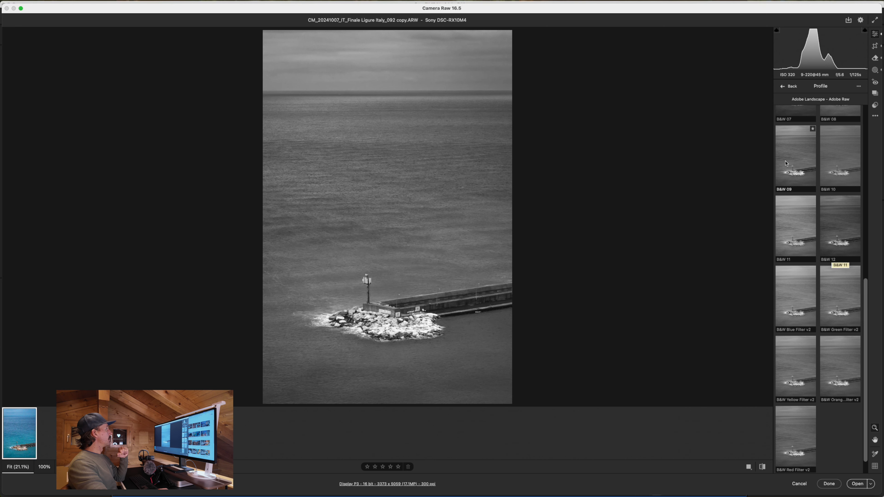
scroll(802, 223, "up", 5)
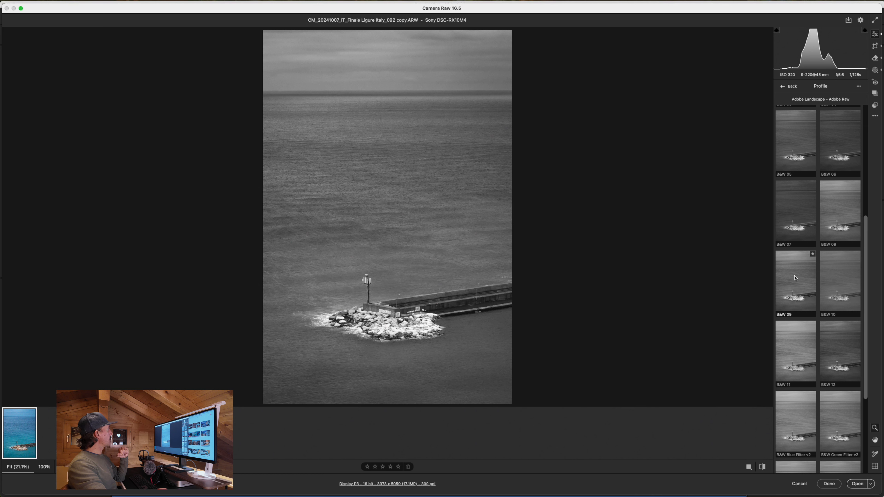
left_click(799, 294)
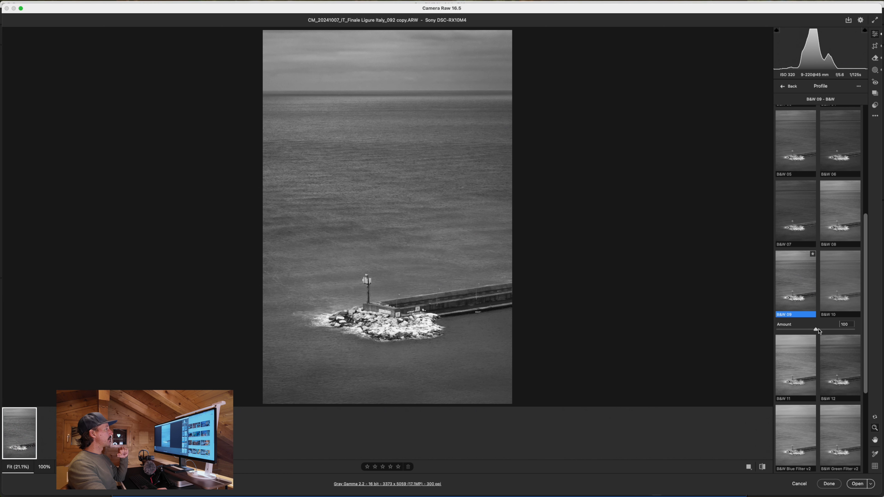
left_click_drag(817, 330, 819, 330)
scroll(829, 153, "up", 8)
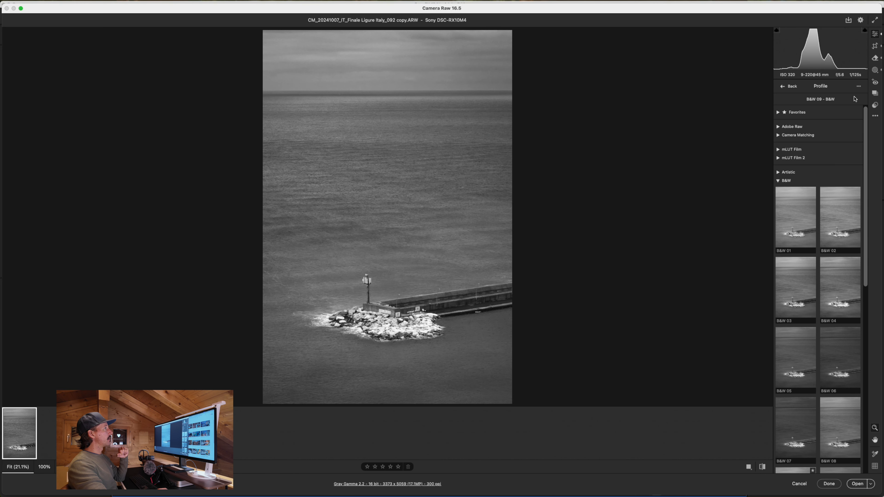
left_click(785, 87)
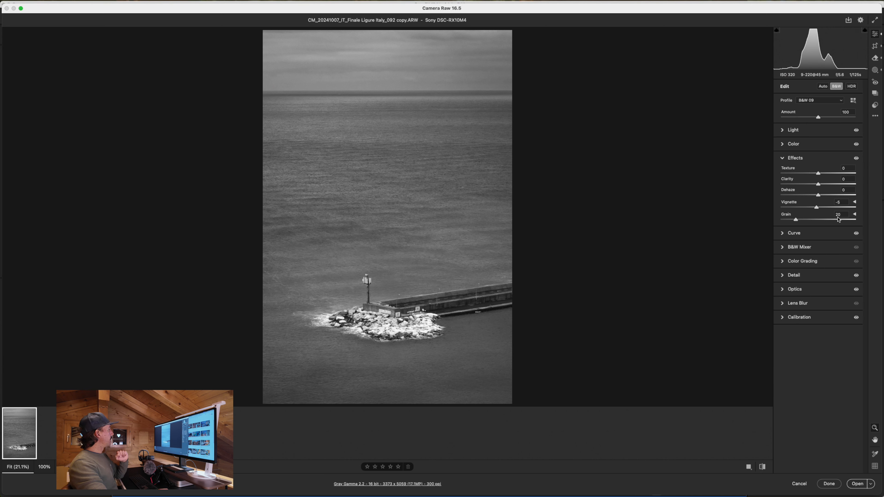
Shape the point curve into a gentle S, with a shadow point at Input 65, Output 57 and a highlight point at Input 191, Output 194
left_click(784, 234)
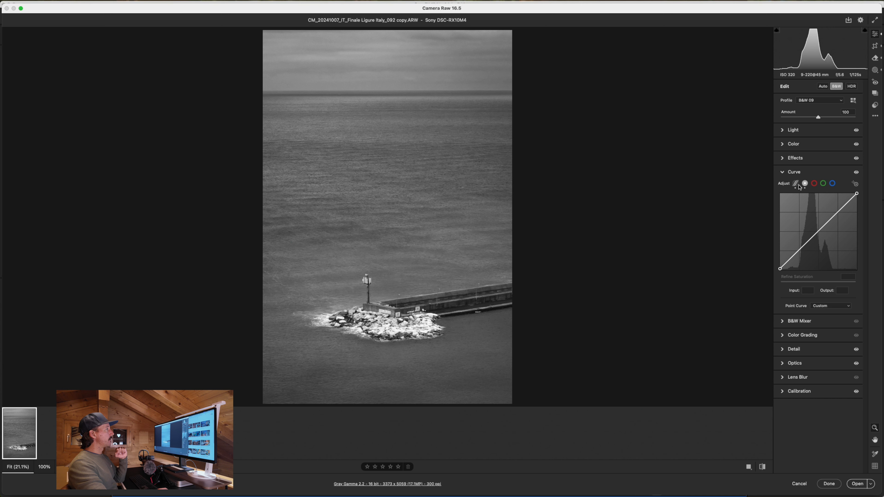
left_click(797, 251)
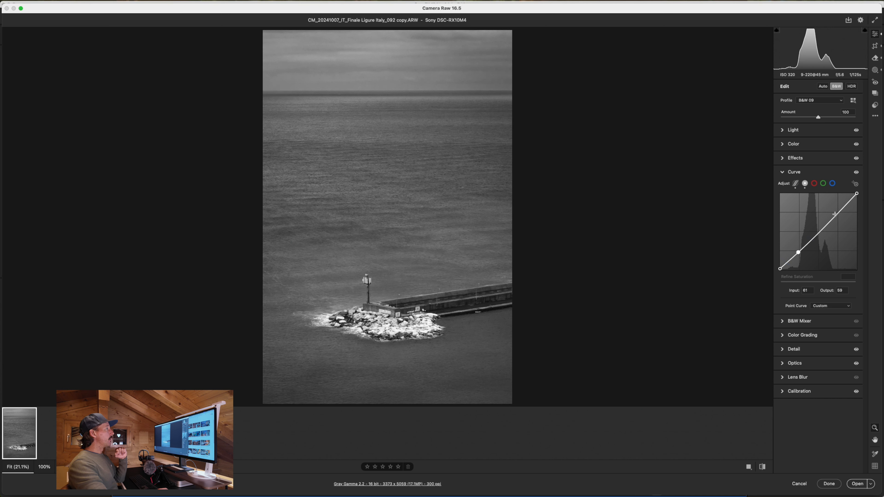
left_click_drag(835, 214, 836, 211)
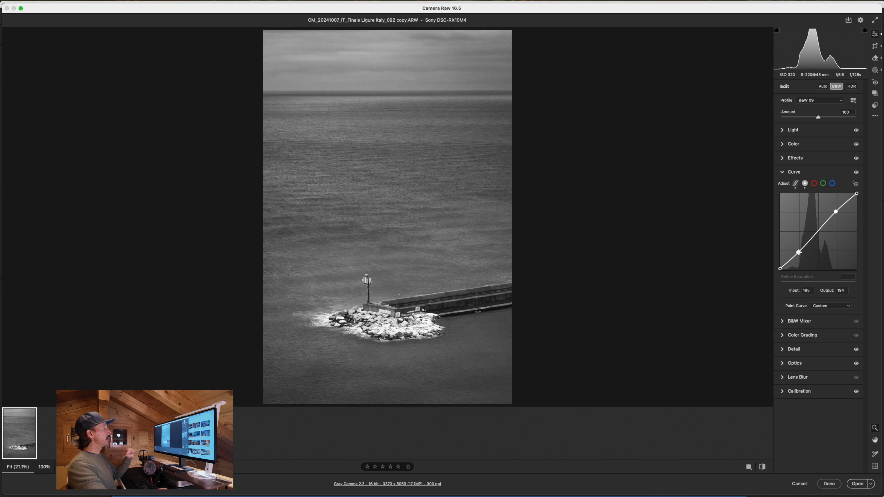
left_click_drag(799, 252, 800, 254)
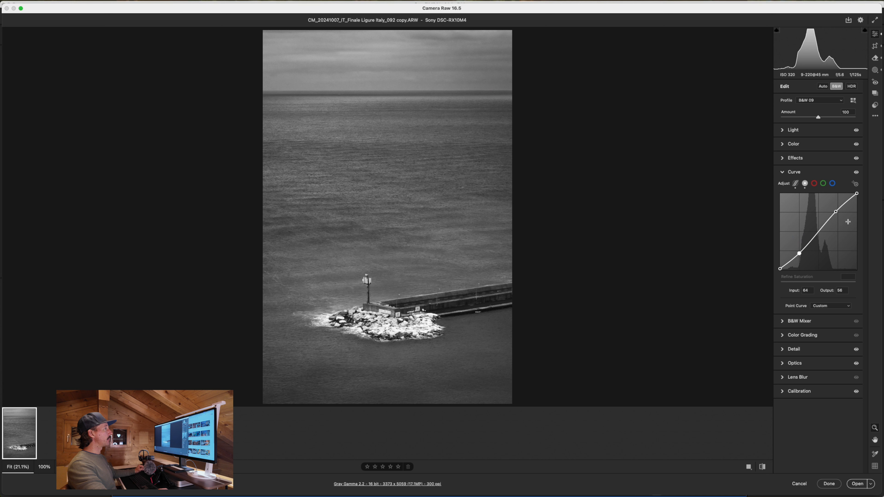
left_click_drag(836, 211, 837, 212)
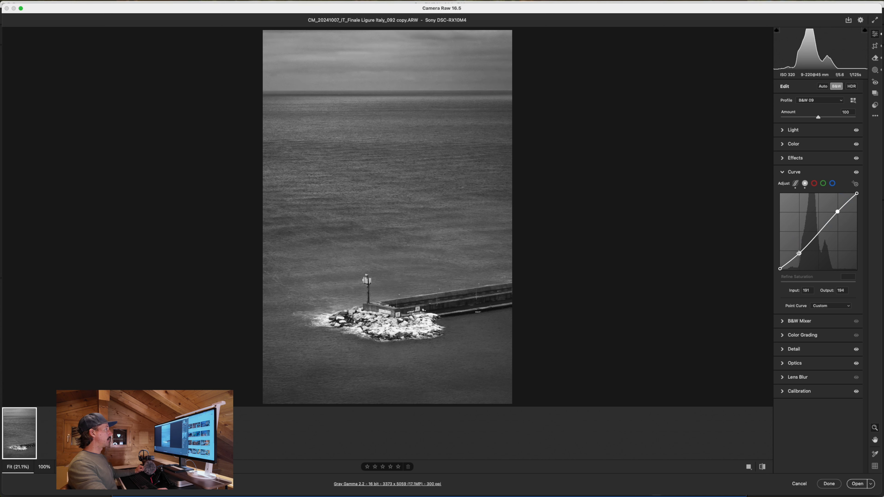
left_click_drag(800, 253, 800, 253)
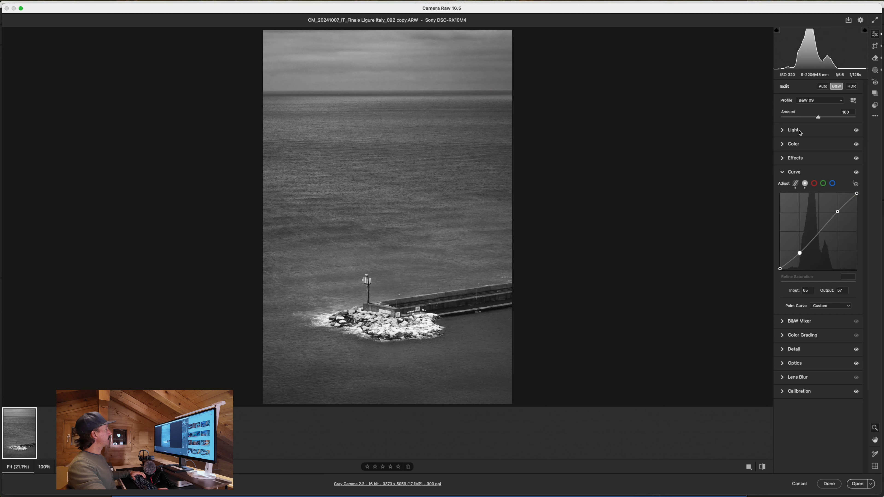
Compare the black-and-white photo with its default settings and check the available image settings options
left_click(763, 467)
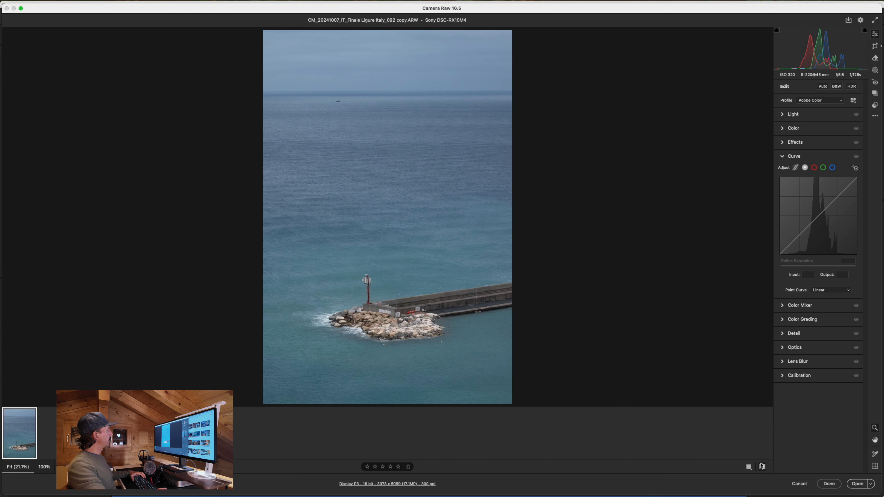
left_click(762, 467)
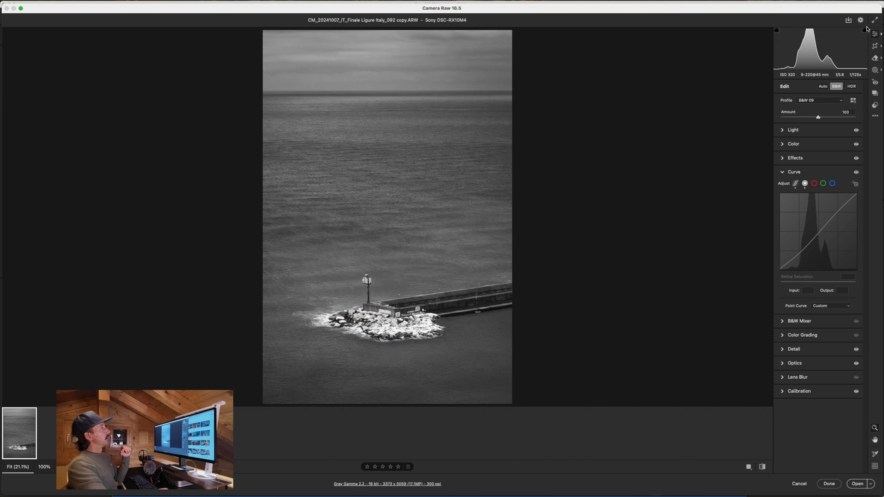
left_click(876, 116)
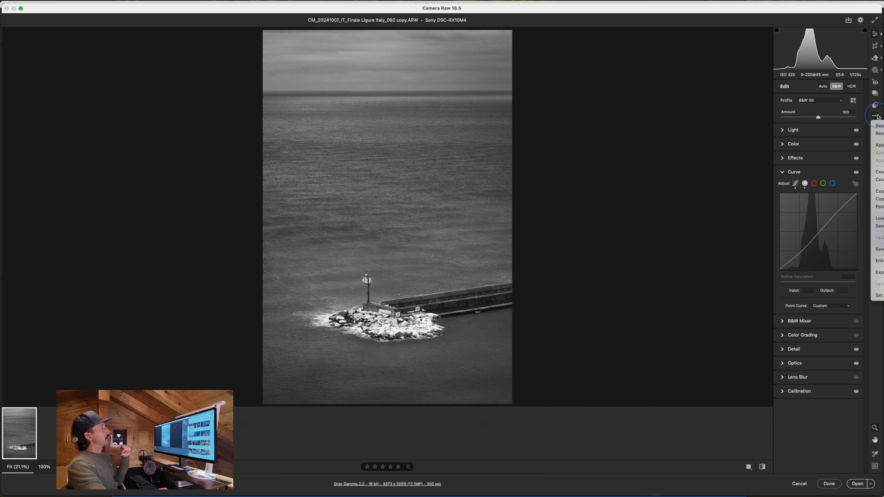
left_click(877, 117)
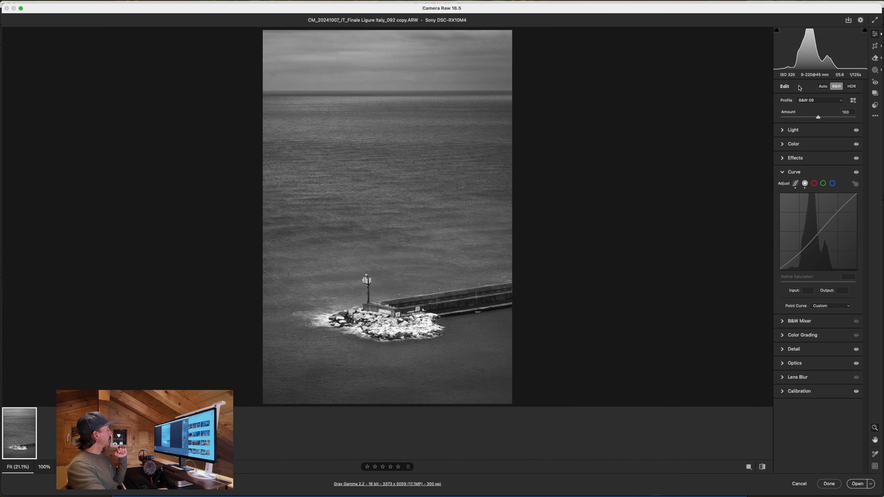
Set Blacks to +3 in the Light adjustments of the black-and-white photo
left_click(784, 130)
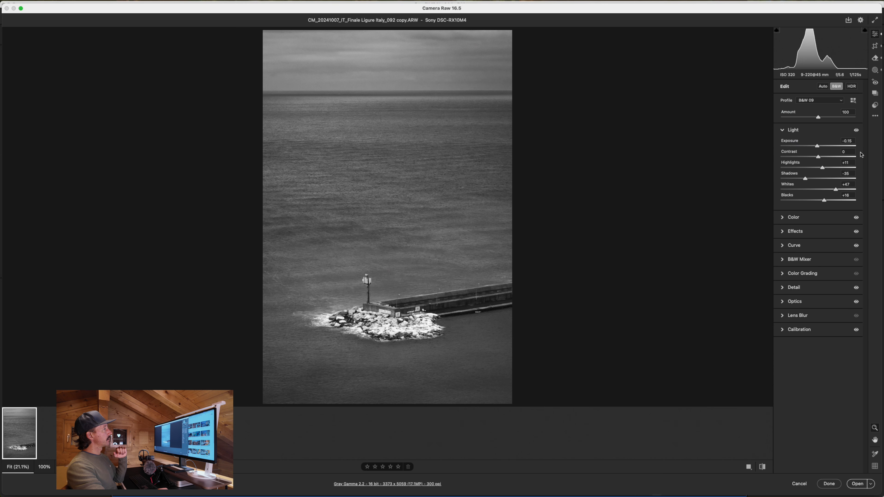
left_click(824, 201)
left_click_drag(824, 201, 820, 201)
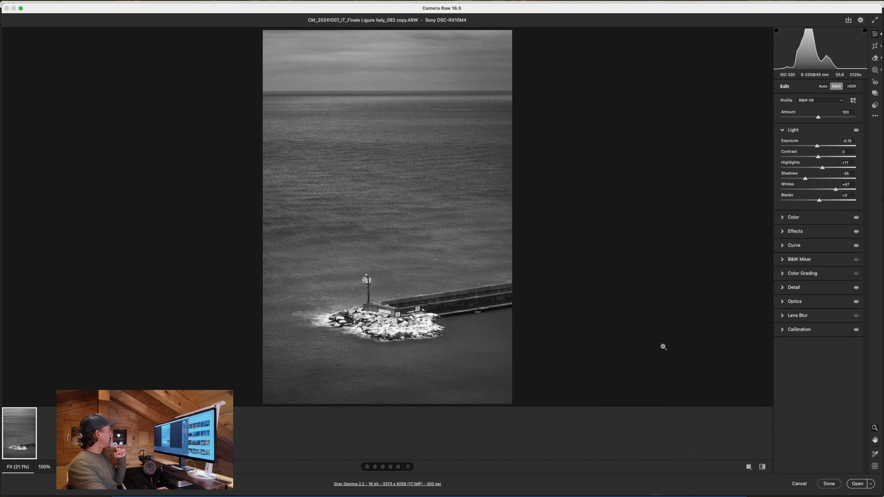
Raise the Grain to 33 while viewing the rocks and jetty at 100%
left_click(380, 299)
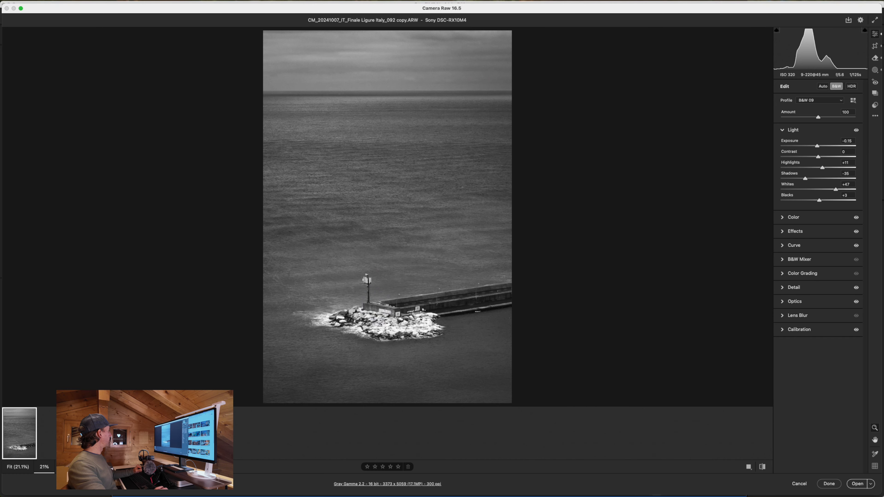
left_click(18, 467)
left_click(60, 467)
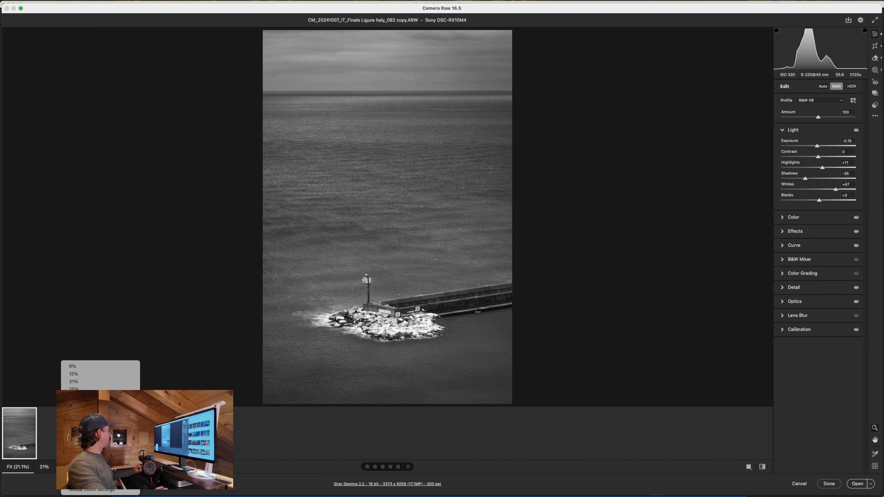
left_click(73, 421)
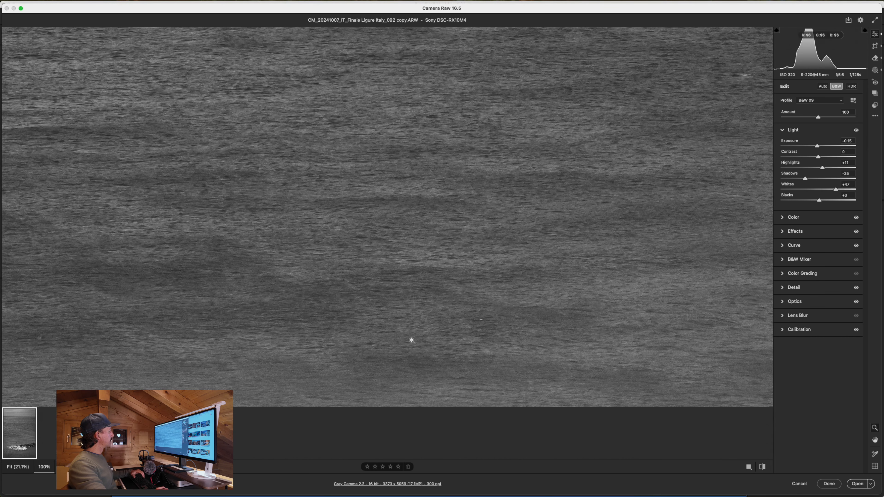
key("space")
left_click_drag(422, 368, 436, 80)
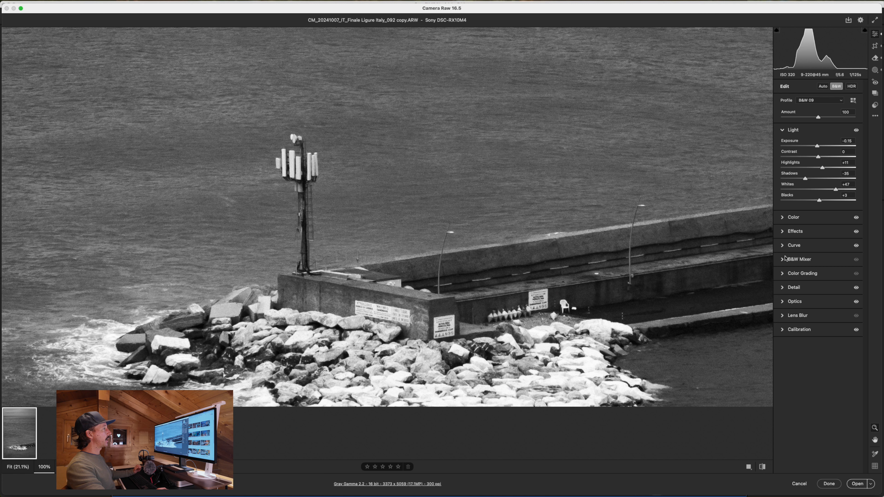
left_click(784, 233)
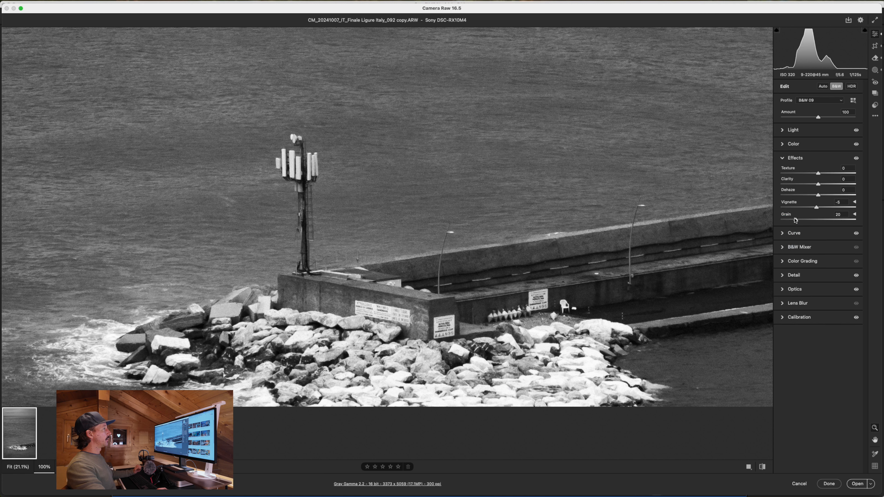
left_click_drag(796, 220, 806, 222)
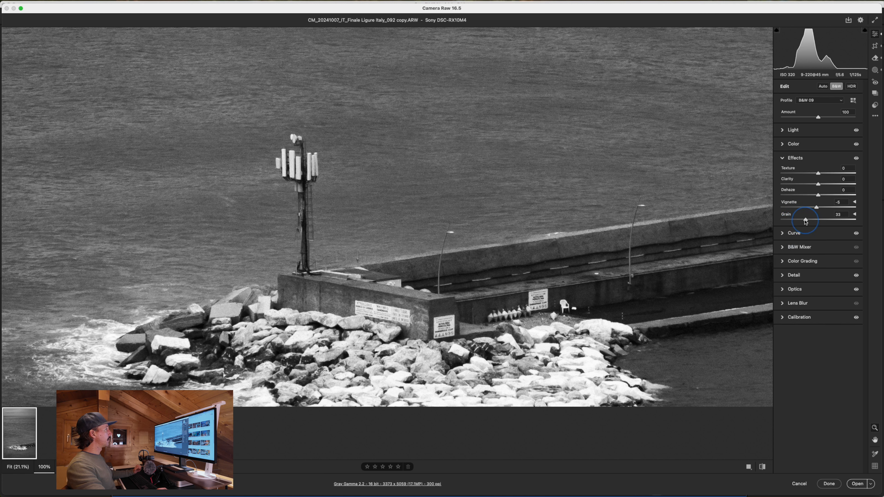
Reduce the Luminance noise reduction to 10
left_click(786, 277)
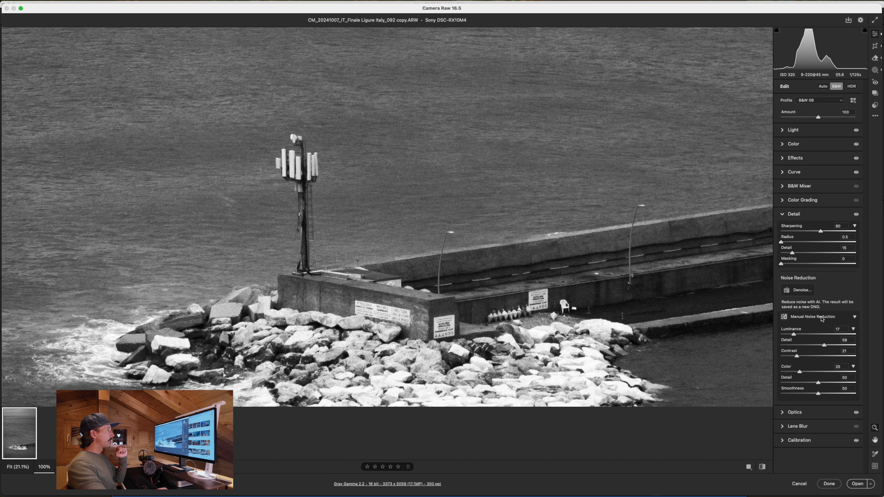
left_click_drag(795, 335, 790, 335)
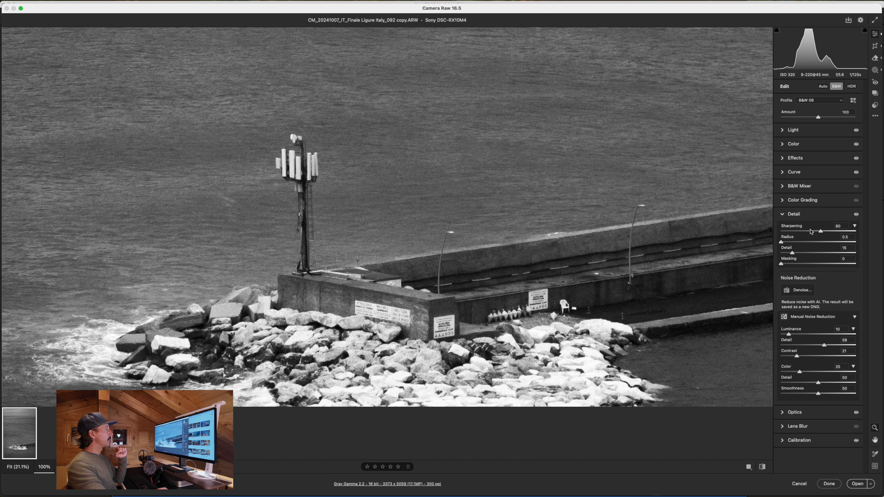
left_click(786, 215)
Set the Grain to 45, increase its Size slightly and lower its Roughness
left_click(785, 157)
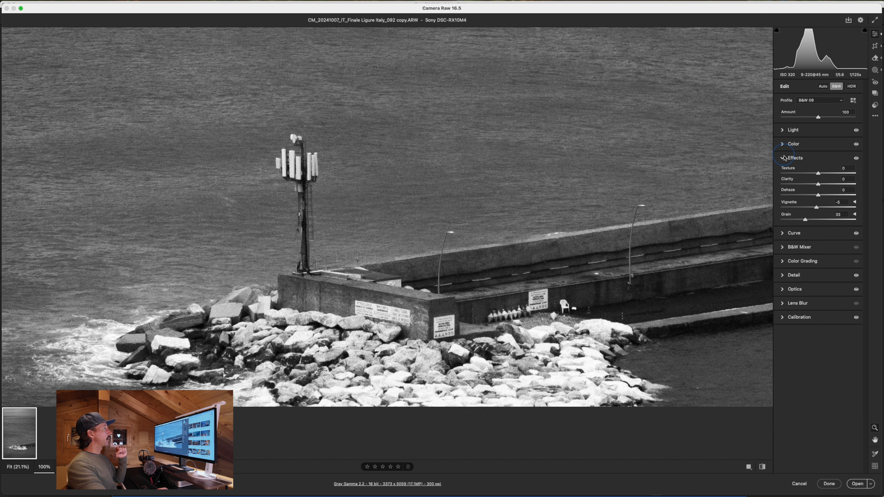
mouse_move(806, 220)
left_mouse_down()
mouse_move(816, 222)
mouse_move(790, 223)
mouse_move(815, 223)
left_mouse_up()
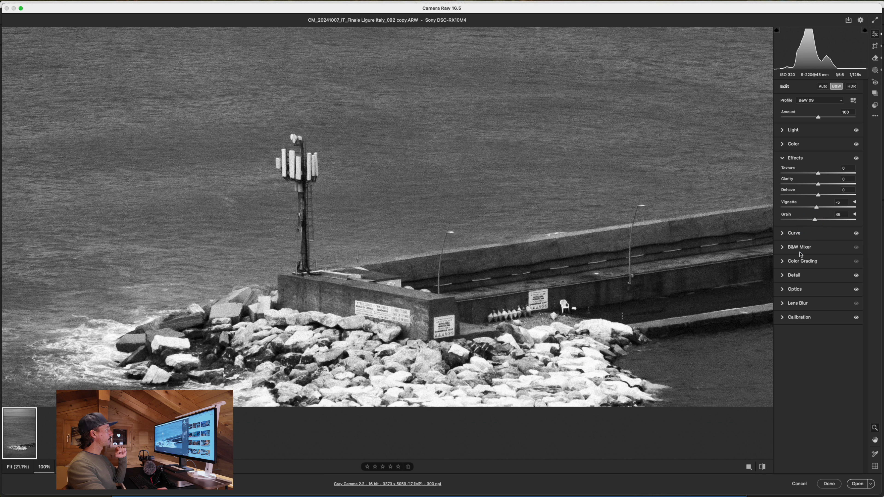
left_click(855, 215)
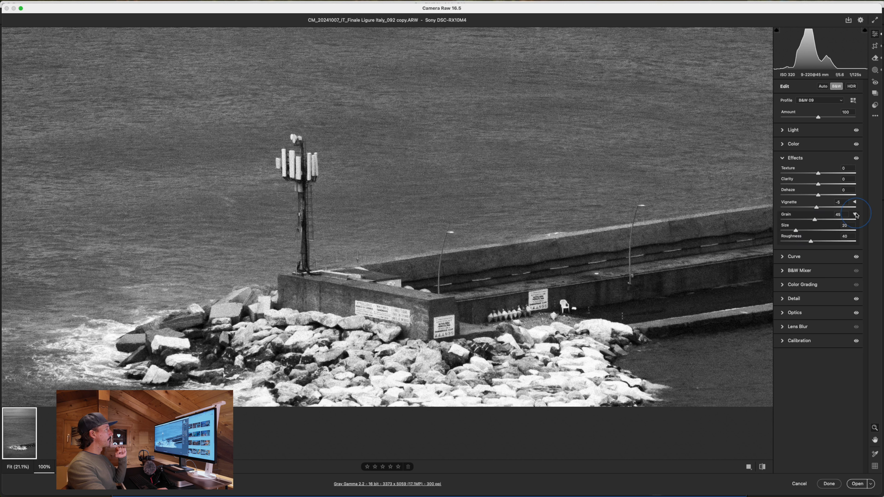
mouse_move(797, 231)
left_mouse_down()
mouse_move(818, 233)
mouse_move(801, 233)
left_mouse_up()
mouse_move(810, 244)
left_mouse_down()
mouse_move(822, 244)
mouse_move(791, 245)
mouse_move(813, 246)
mouse_move(803, 247)
left_mouse_up()
left_click(786, 159)
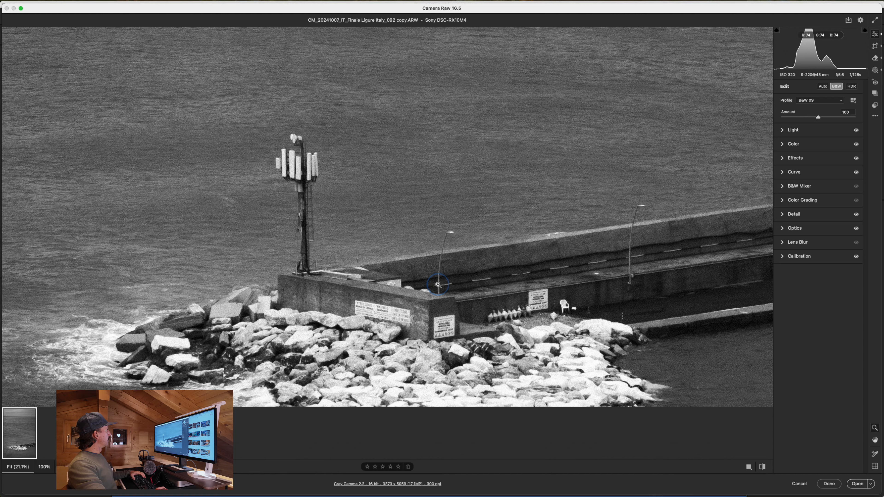
Finish the black-and-white edit, returning to Adobe Bridge, and compare the 092 copy with the color version in full-screen preview
left_click(568, 217)
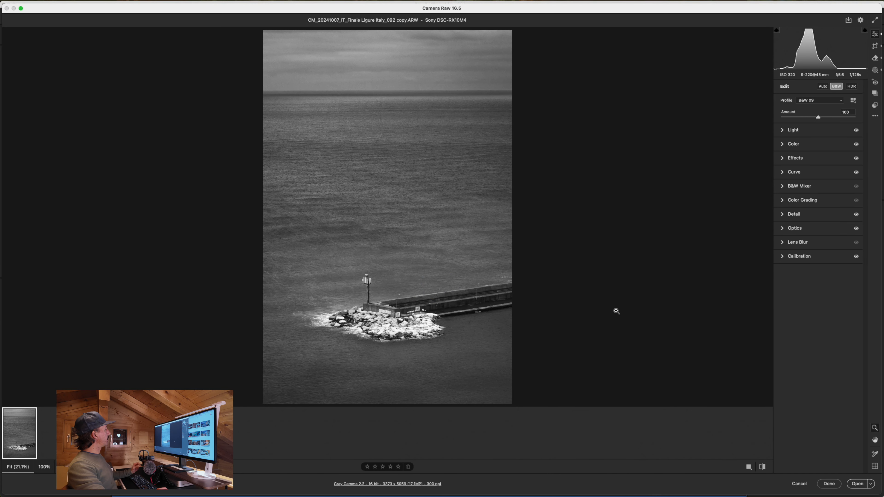
left_click(829, 484)
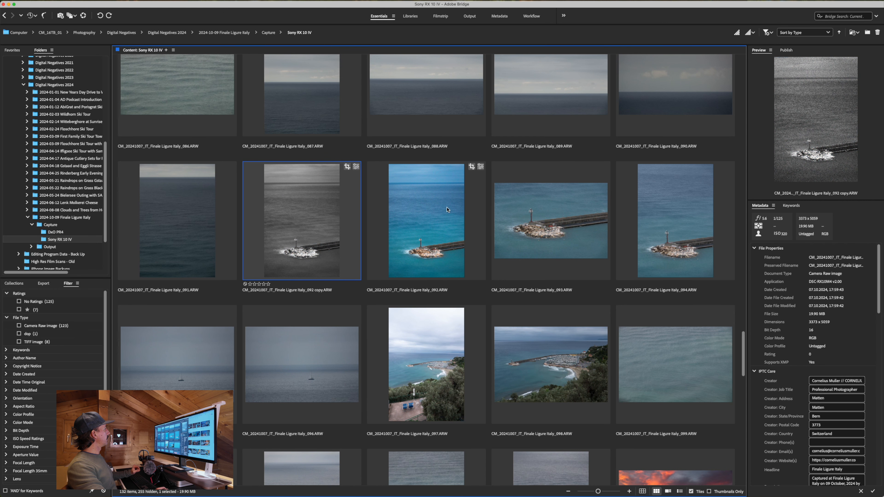
key("space")
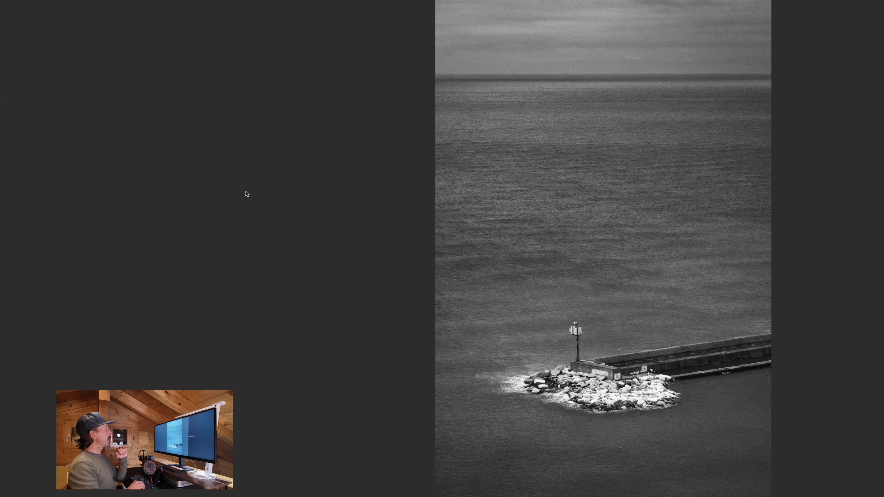
key("Right")
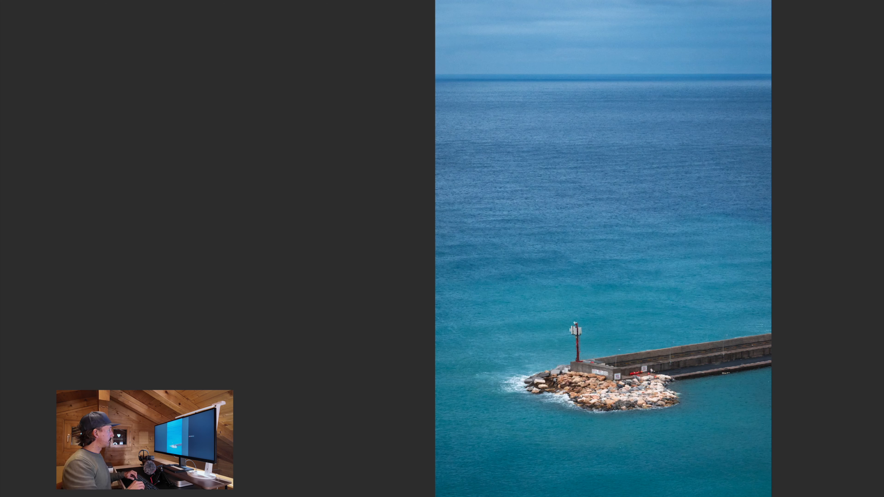
key("space")
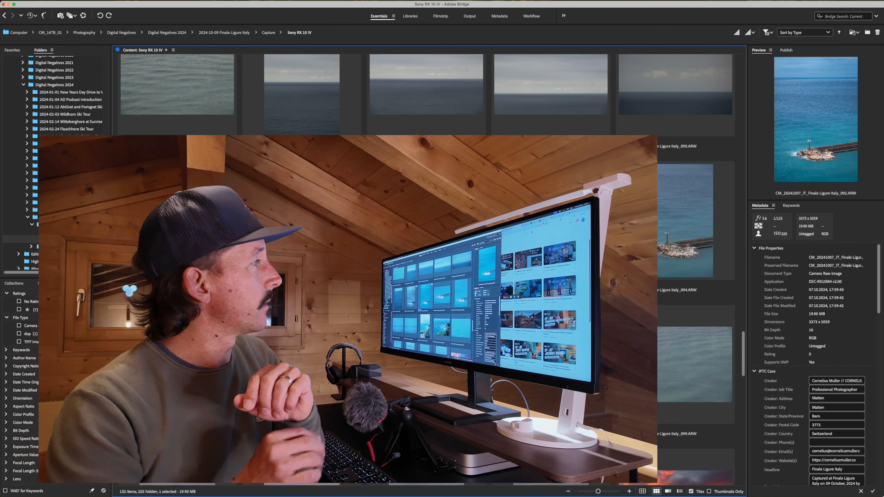